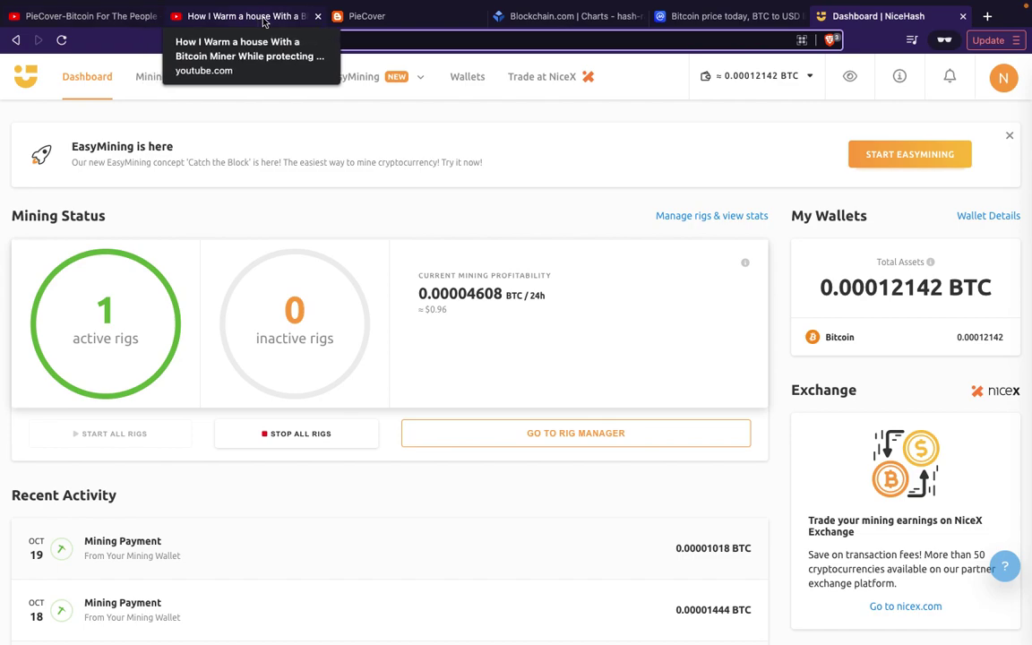
# Switch to the YouTube video 'How I Warm a house With a Bitcoin Miner'.
pyautogui.click(264, 18)
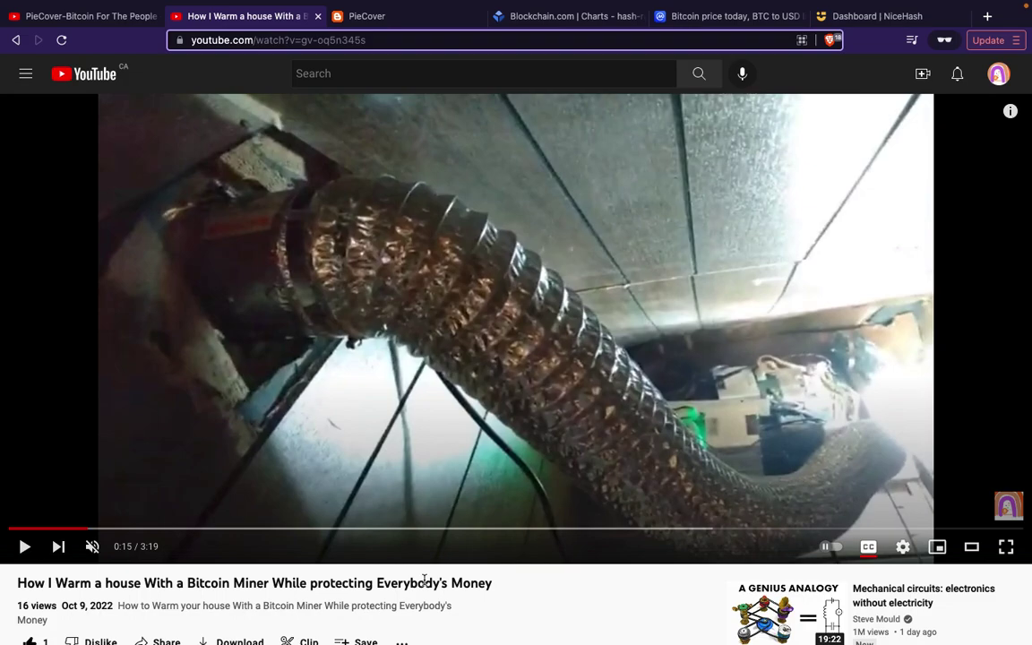
pyautogui.moveTo(807, 5)
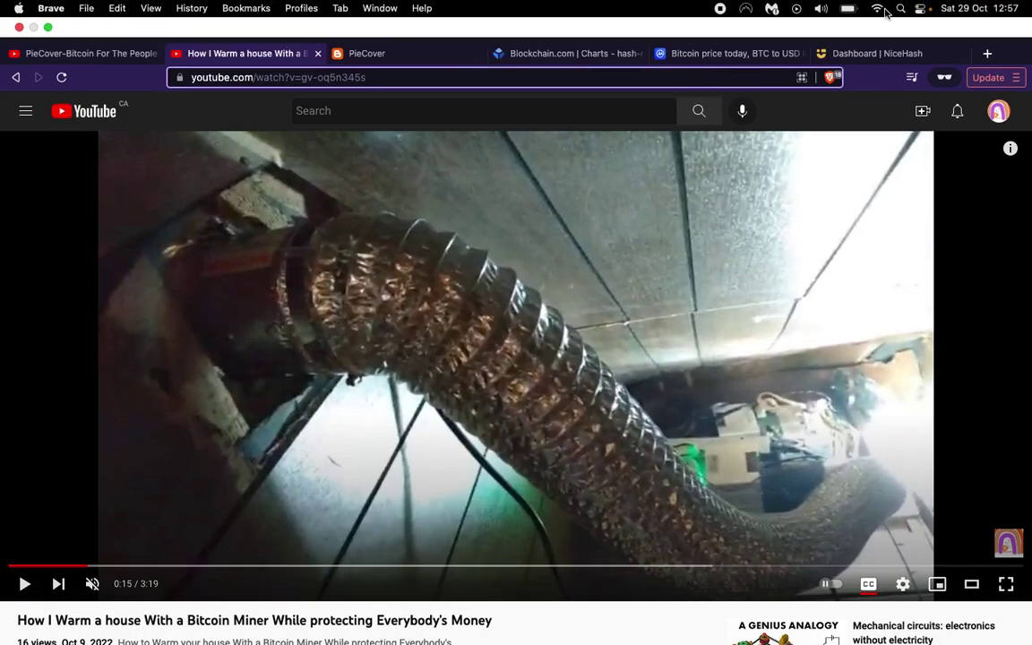
# Scroll through the NiceHash dashboard's Recent Activity payments, then return to the video tab.
pyautogui.click(883, 55)
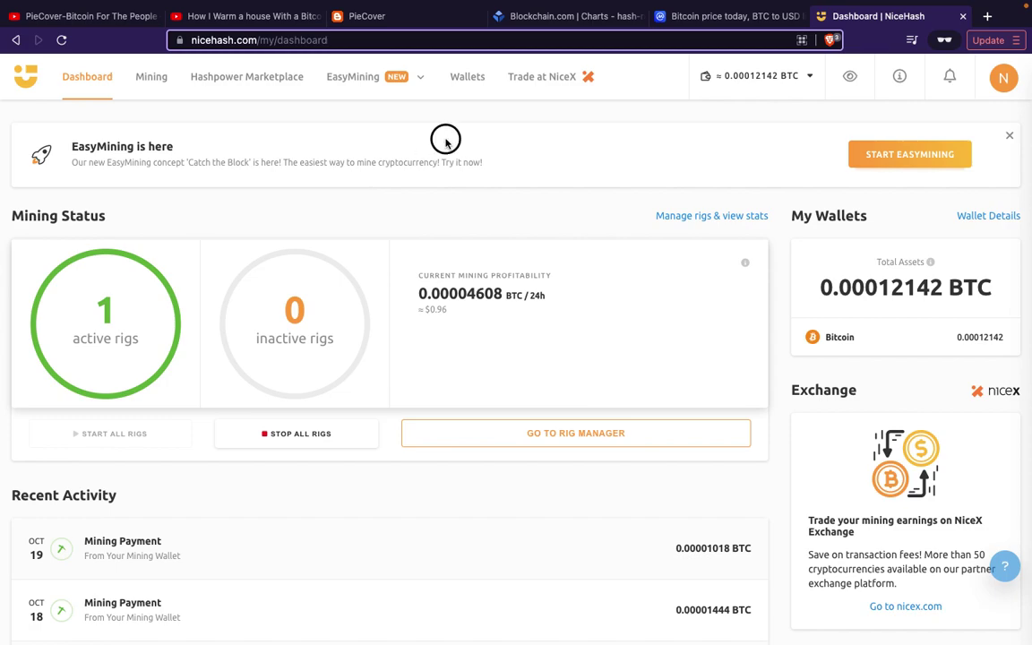
pyautogui.scroll(-1, 445, 142)
pyautogui.scroll(-1, 445, 142)
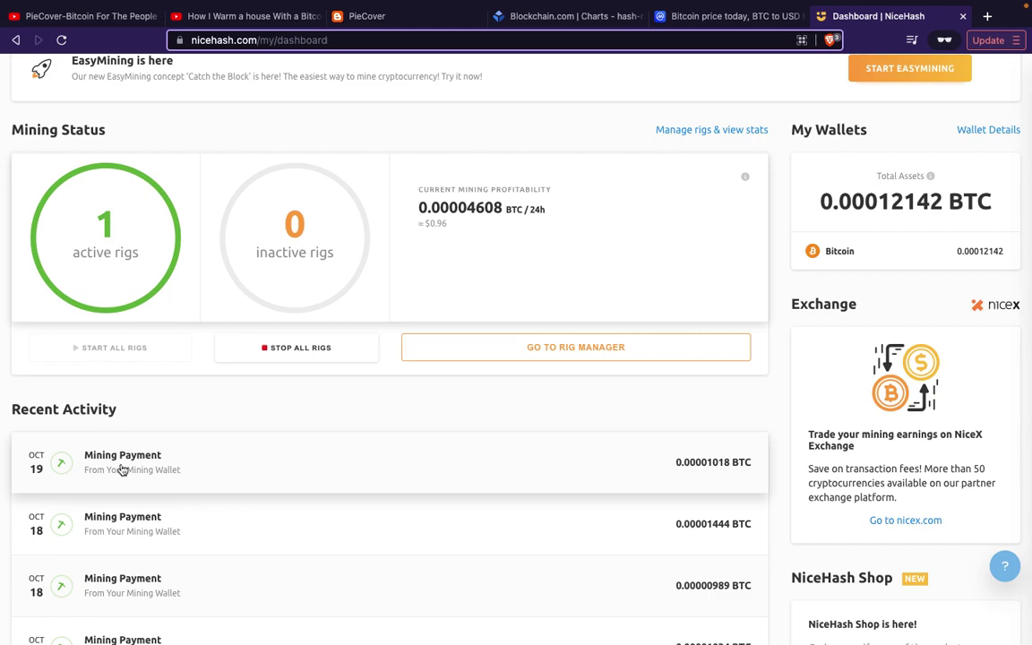
pyautogui.scroll(-3, 145, 466)
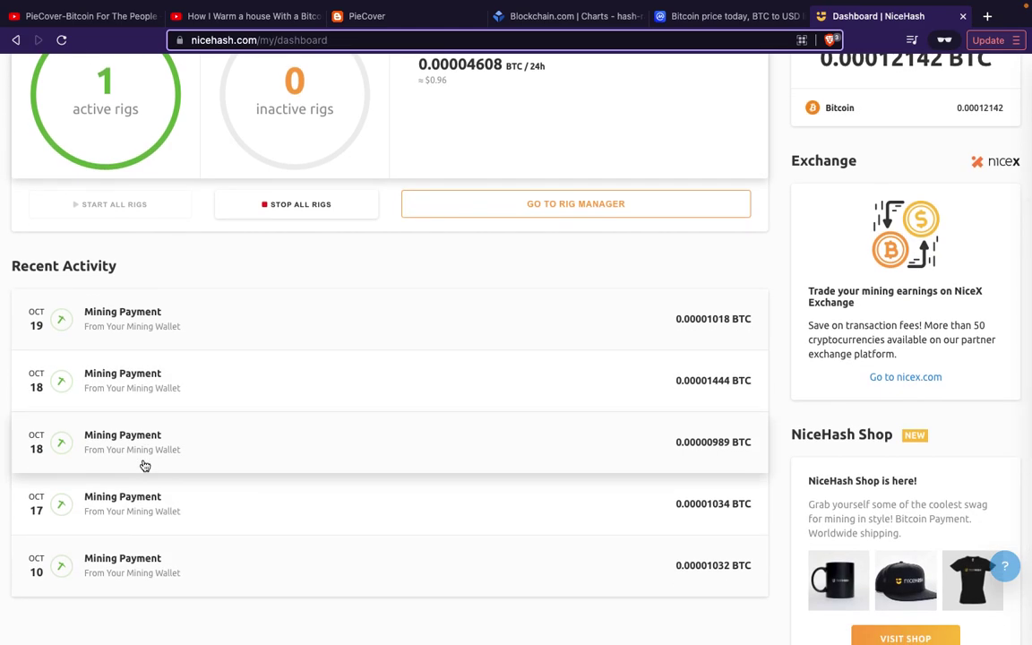
pyautogui.scroll(4, 145, 466)
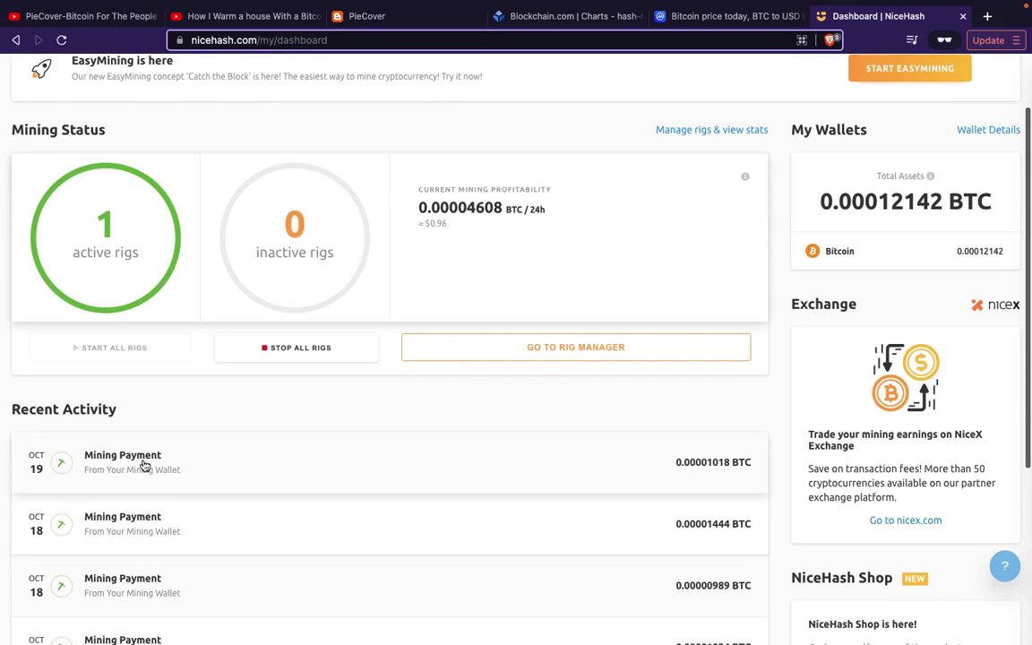
pyautogui.scroll(1, 144, 464)
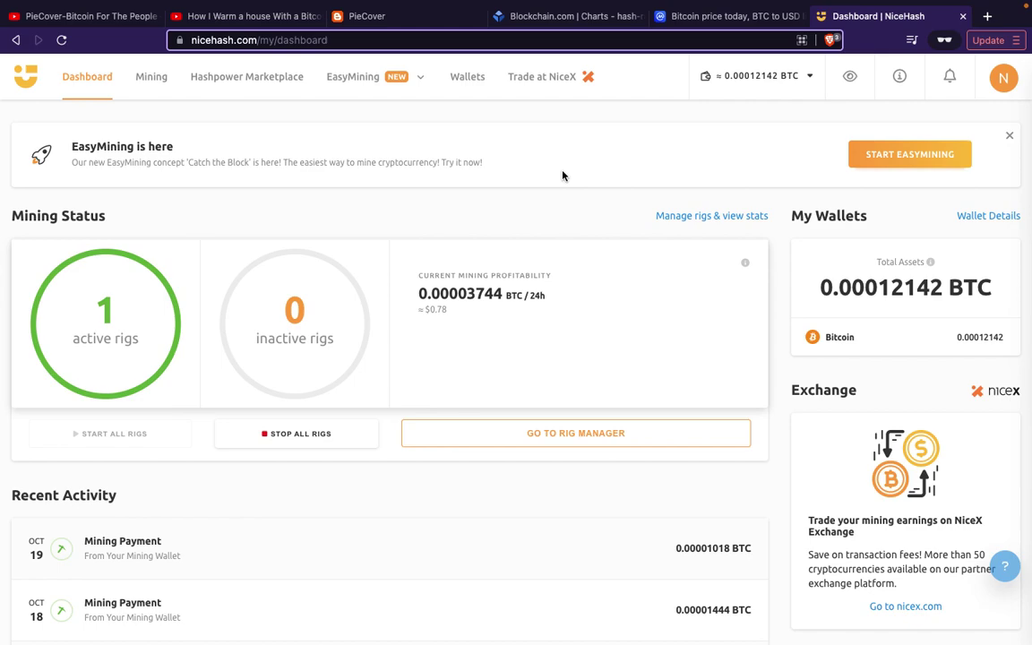
pyautogui.click(194, 13)
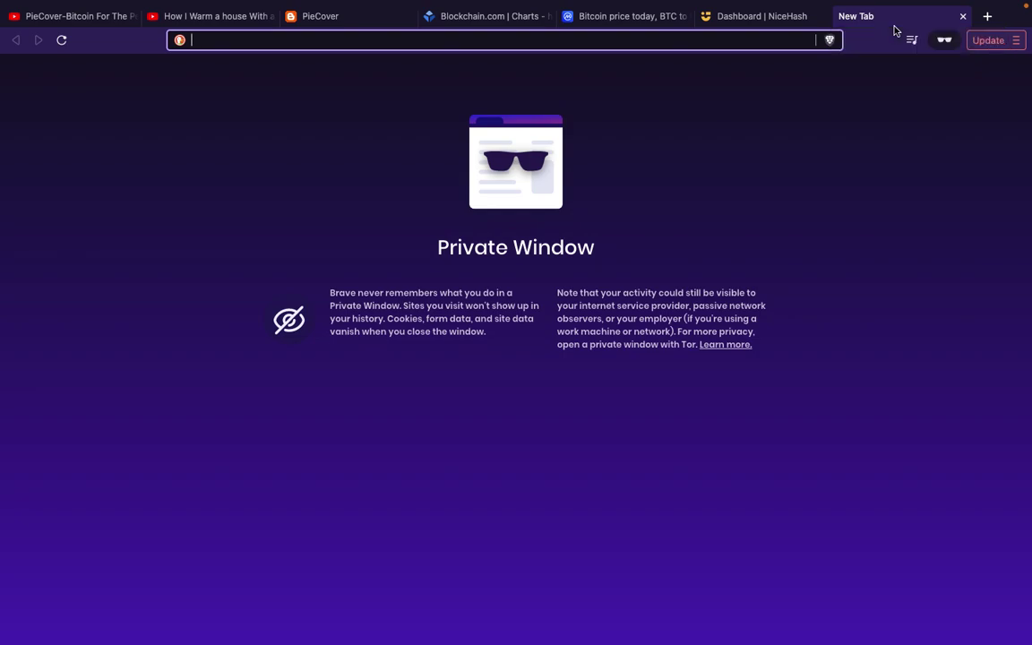
# Paste the miner's local address 10.0.0.168 into the new tab's address bar.
pyautogui.write('http://10.0.0.168/')
# Load the Antminer S9i interface at 10.0.0.168 and view its Miner Status page.
pyautogui.press('Return')
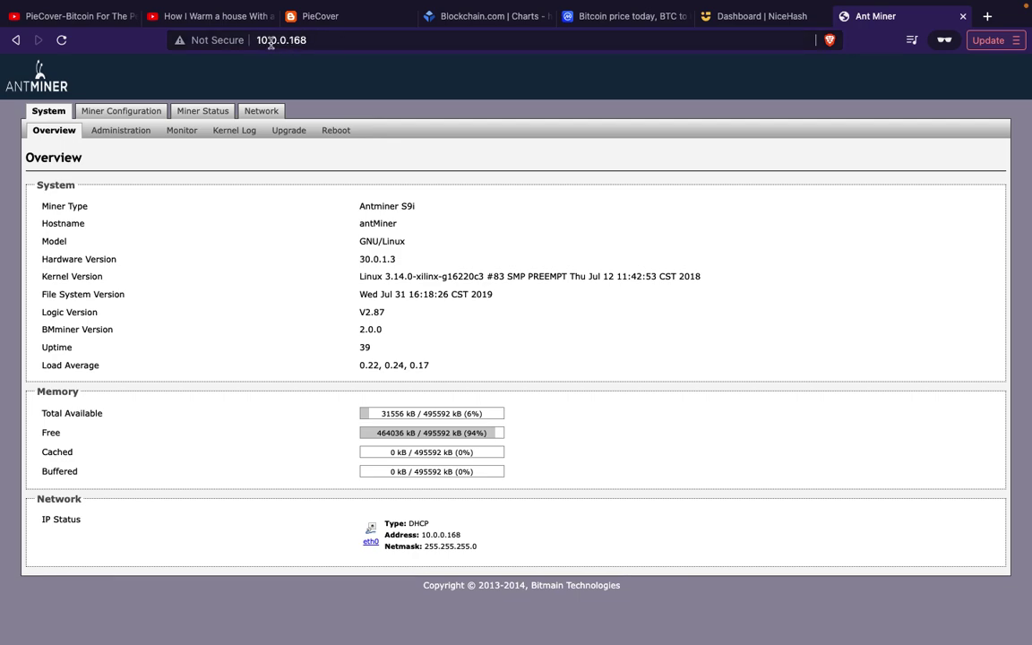
pyautogui.click(261, 42)
pyautogui.click(334, 73)
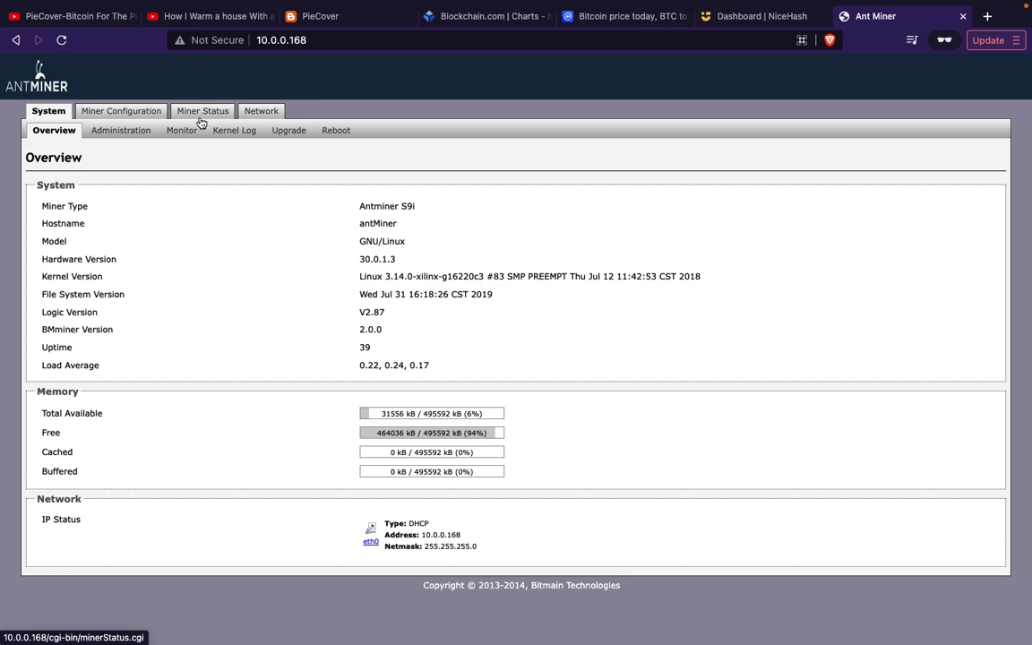
pyautogui.click(212, 115)
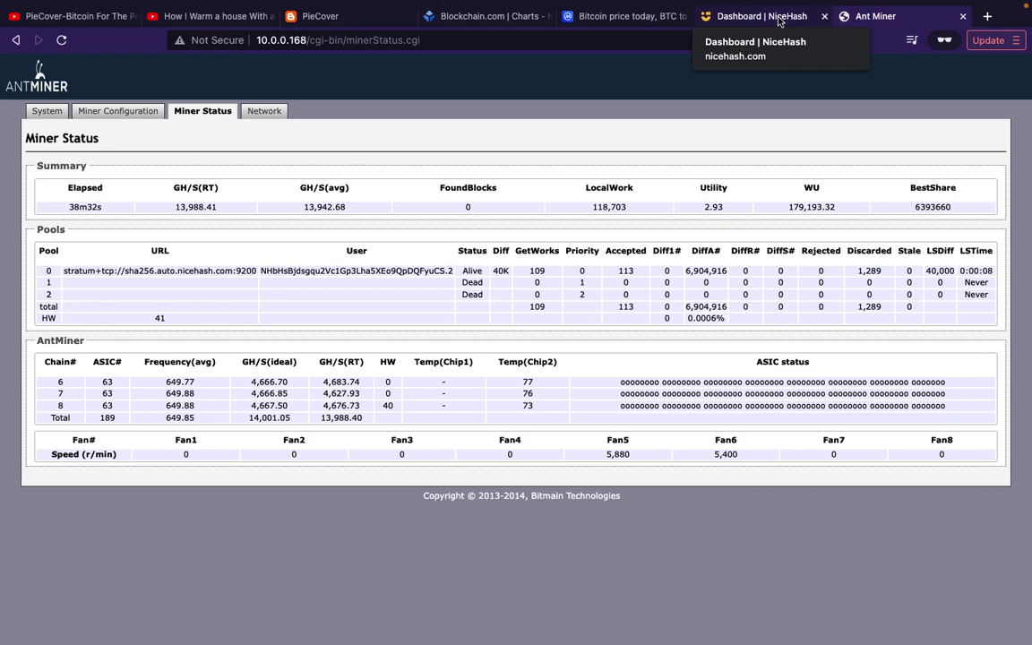
# From the NiceHash dashboard, go to Mining and choose to connect an ASIC device.
pyautogui.click(778, 20)
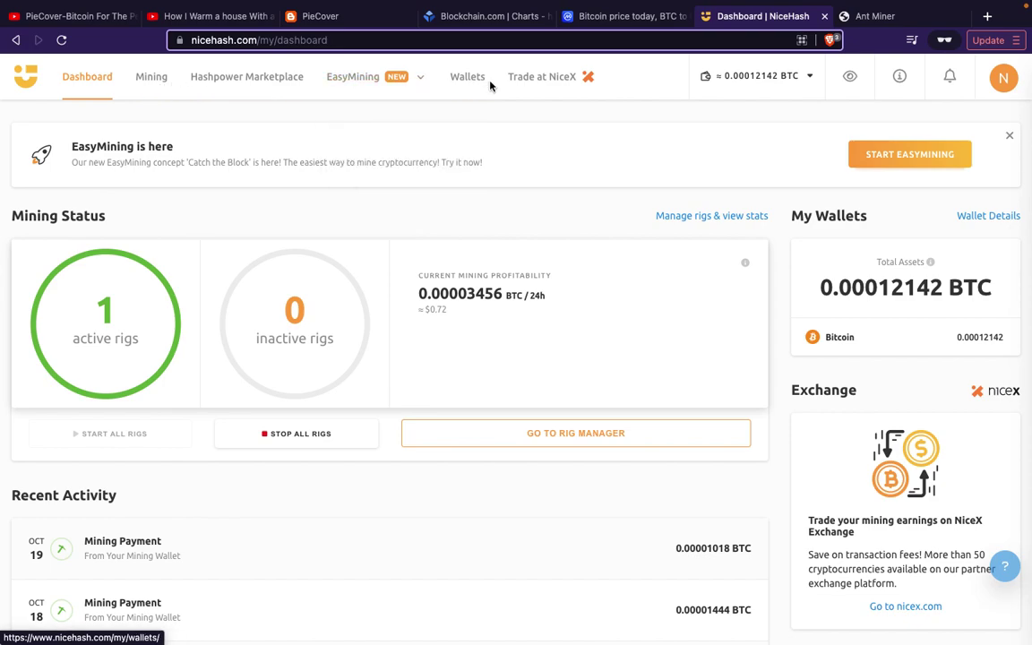
pyautogui.click(152, 77)
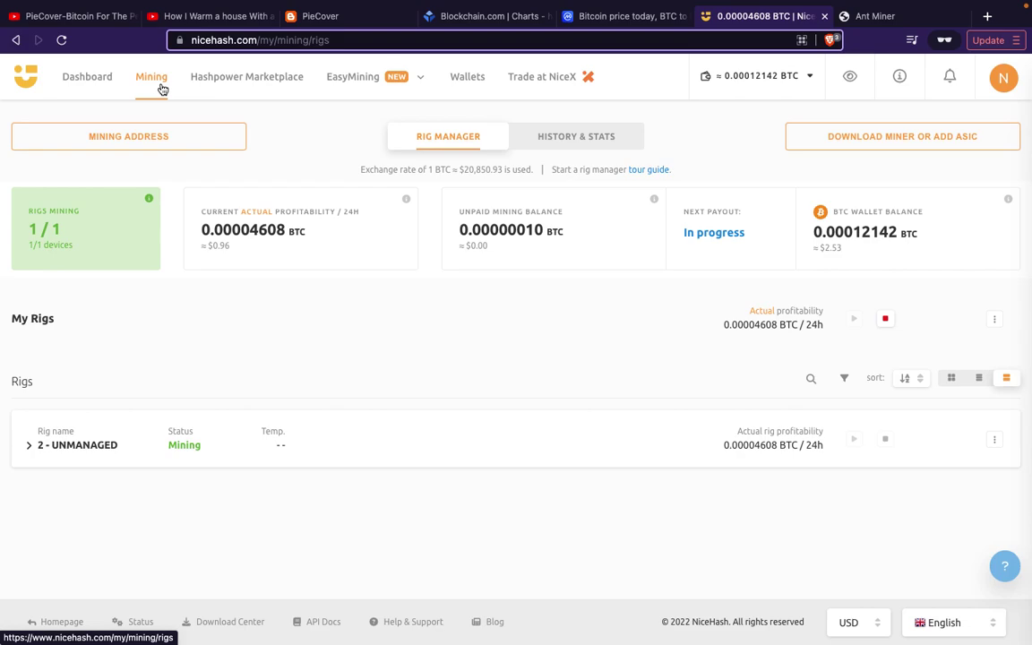
pyautogui.click(871, 148)
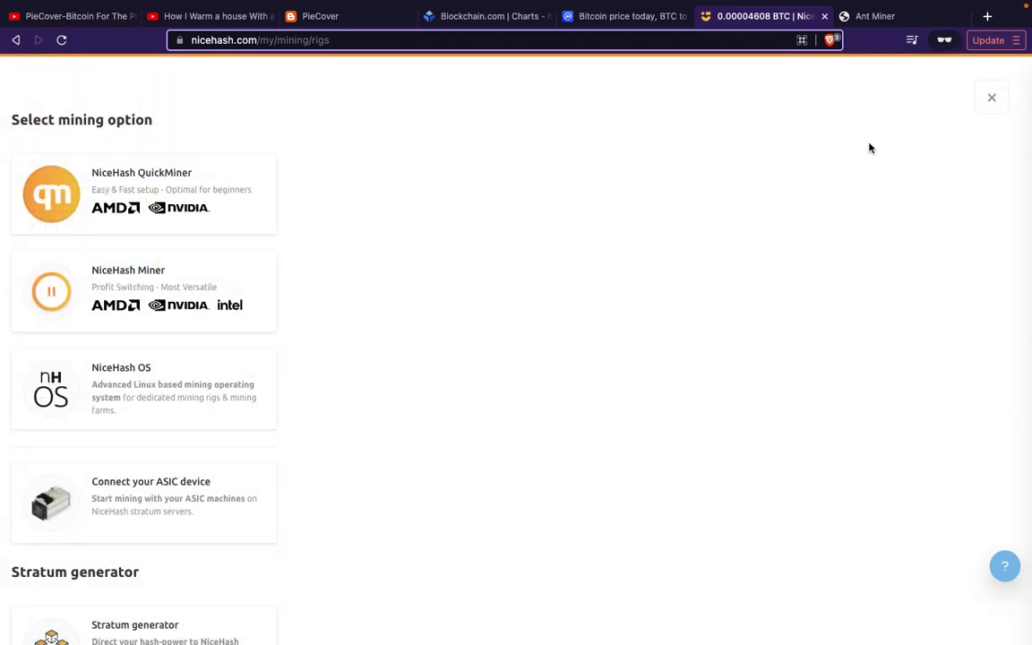
pyautogui.click(183, 502)
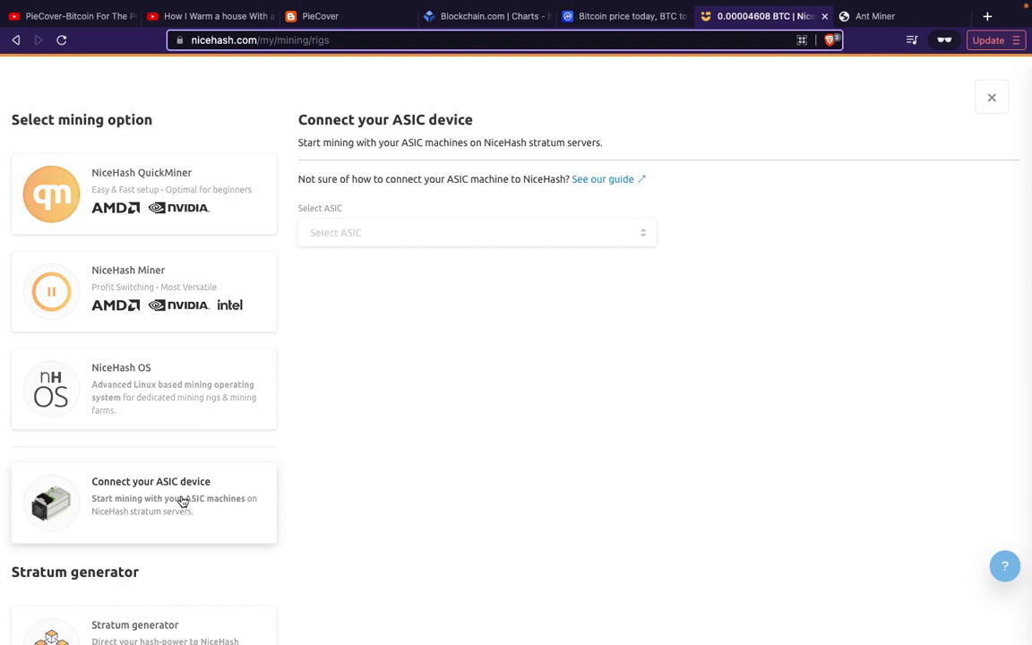
# Pick BITMAIN AntMiner S9i from the Select ASIC model list.
pyautogui.click(504, 241)
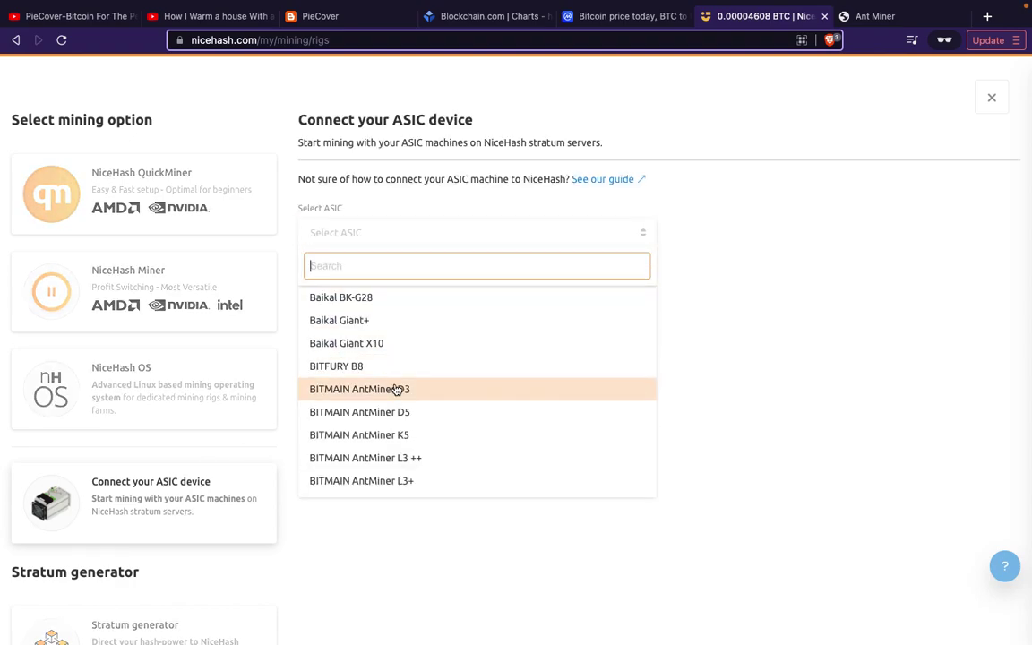
pyautogui.press('Down')
pyautogui.press('Down')
pyautogui.press('Down')
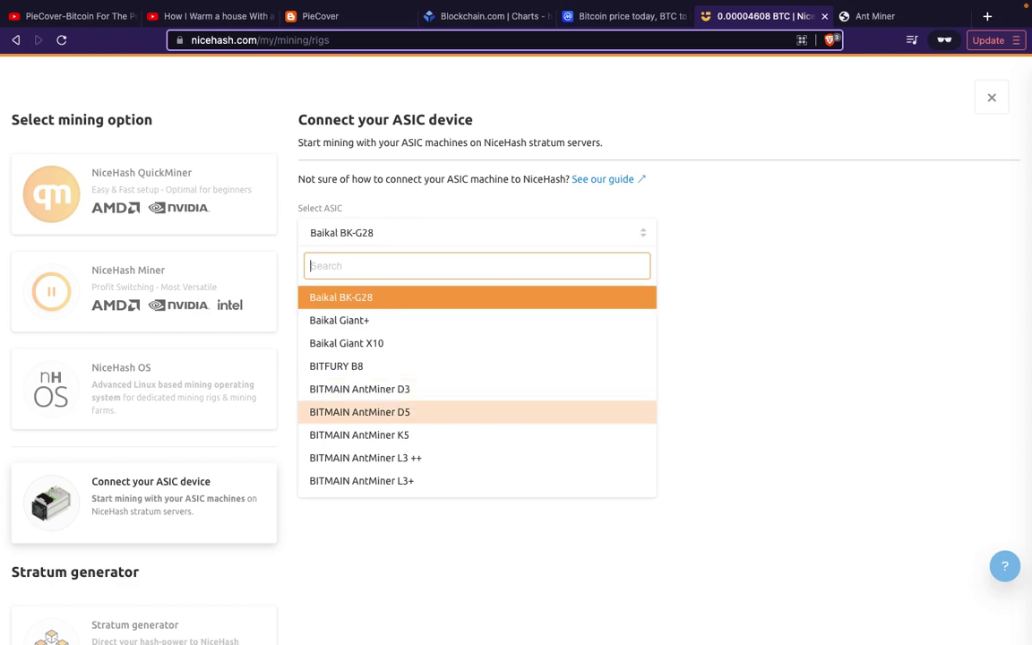
pyautogui.press('Down')
pyautogui.press('Down')
pyautogui.press('Down')
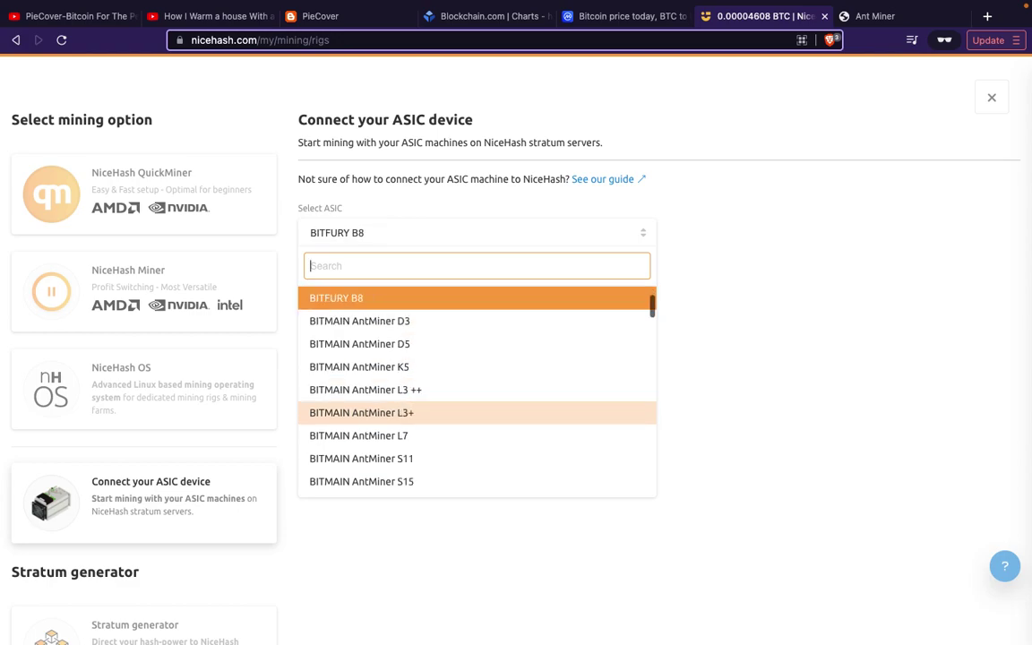
pyautogui.press('Down')
pyautogui.press('Down')
pyautogui.press('Down')
pyautogui.press('Down')
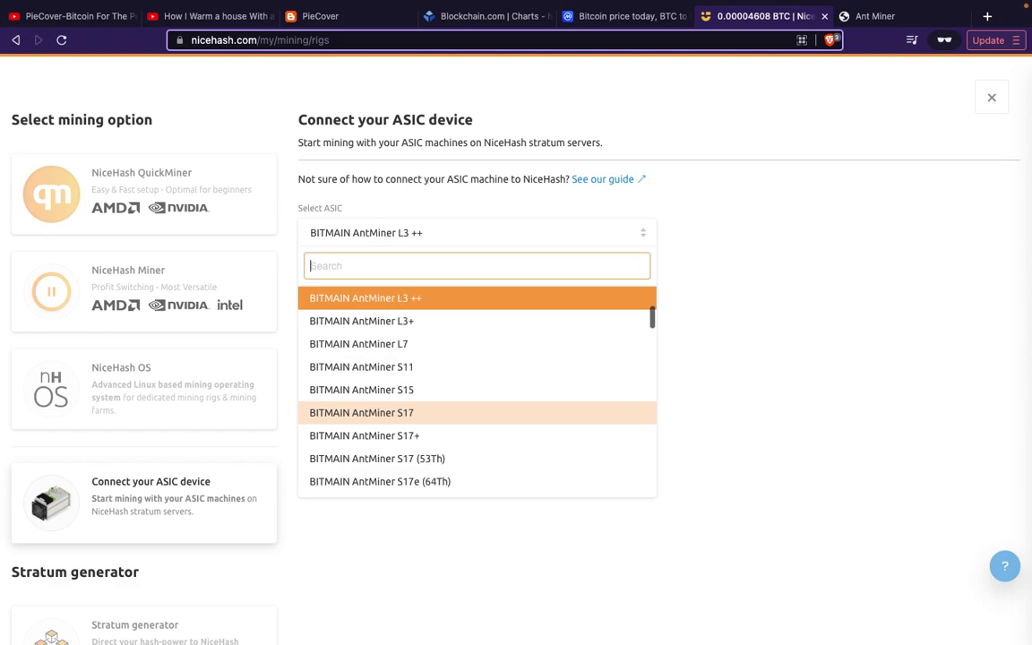
pyautogui.press('Down')
pyautogui.press('Down')
pyautogui.press('Down')
pyautogui.press('Down')
pyautogui.press('Down')
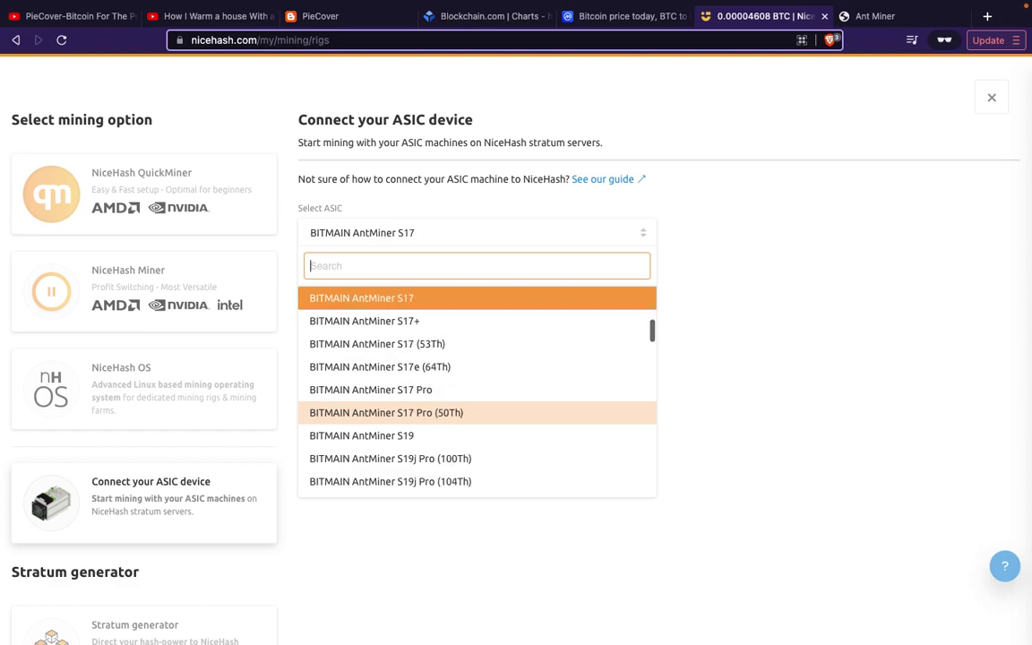
pyautogui.press('Down')
pyautogui.press('Down')
pyautogui.press('Down')
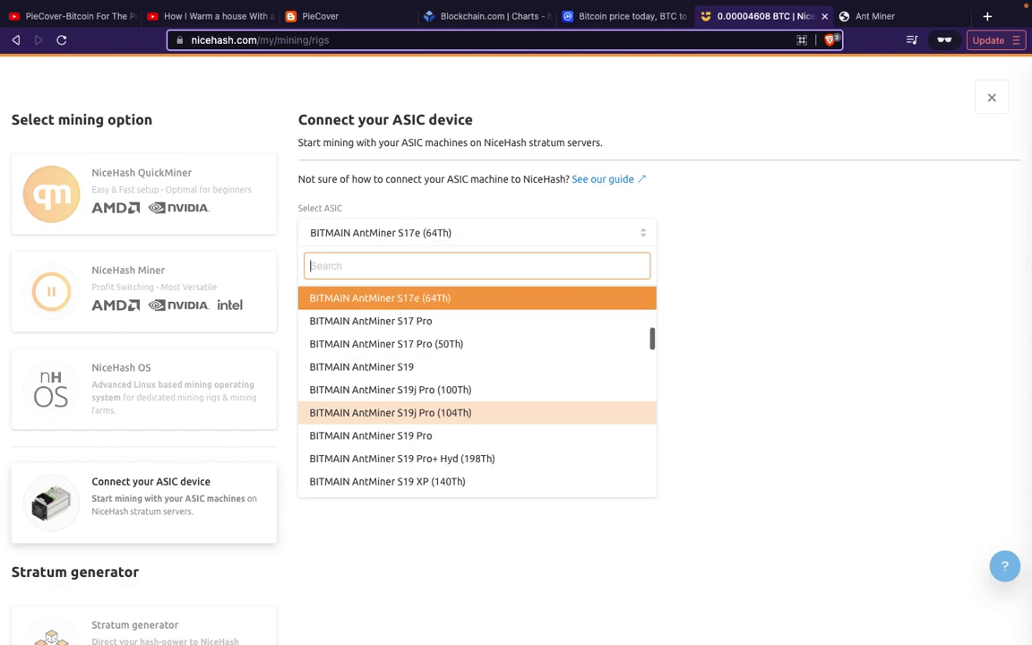
pyautogui.press('Down')
pyautogui.press('Down')
pyautogui.press('Down')
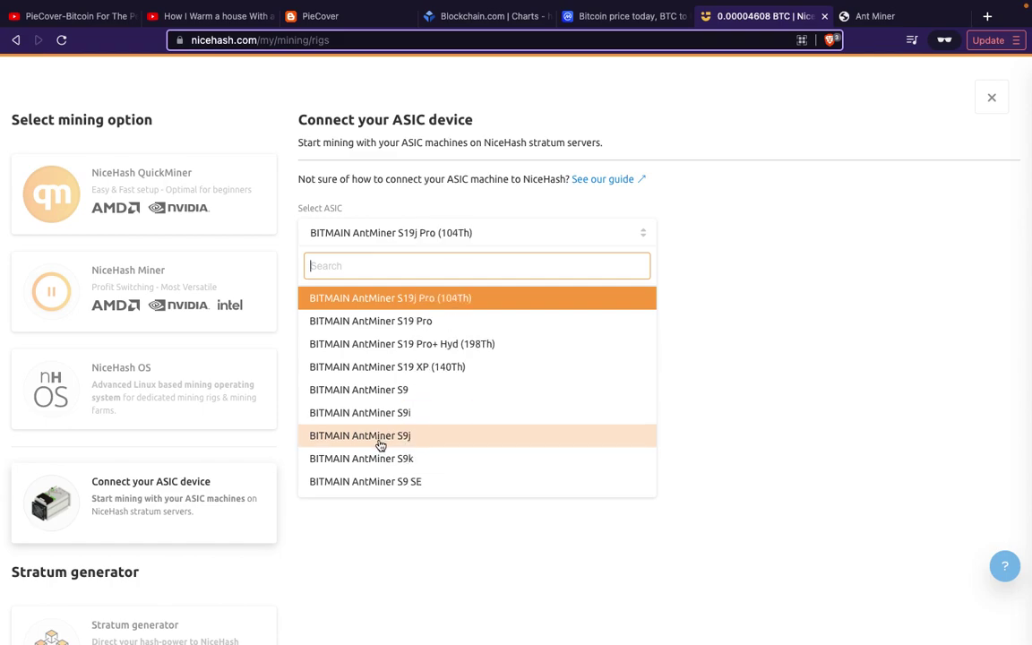
pyautogui.click(438, 413)
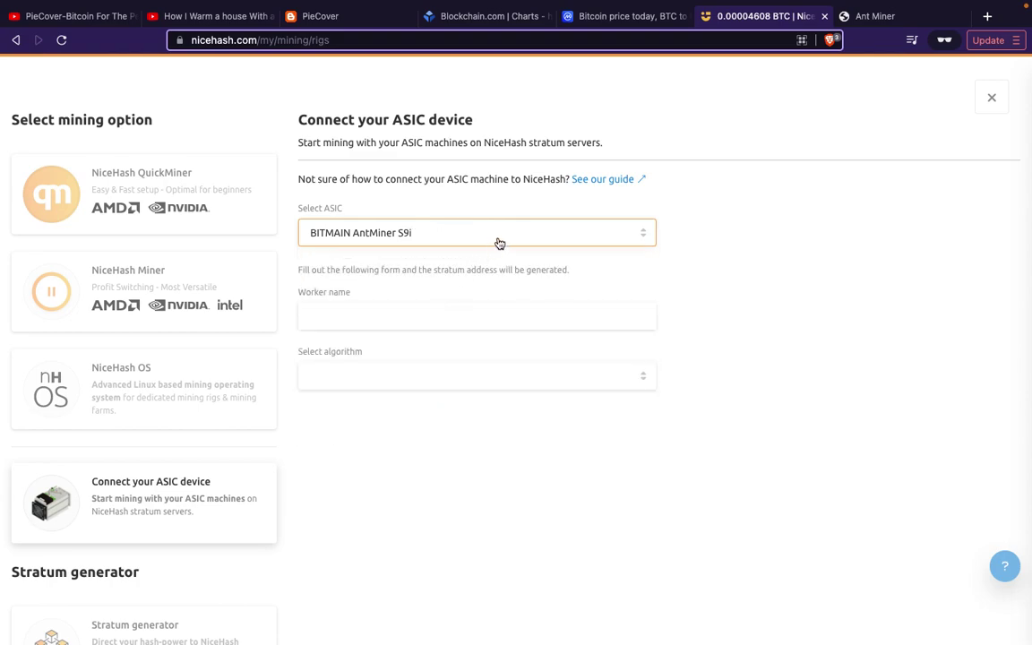
# Enter worker name 1 and select the SHA256 algorithm.
pyautogui.click(483, 303)
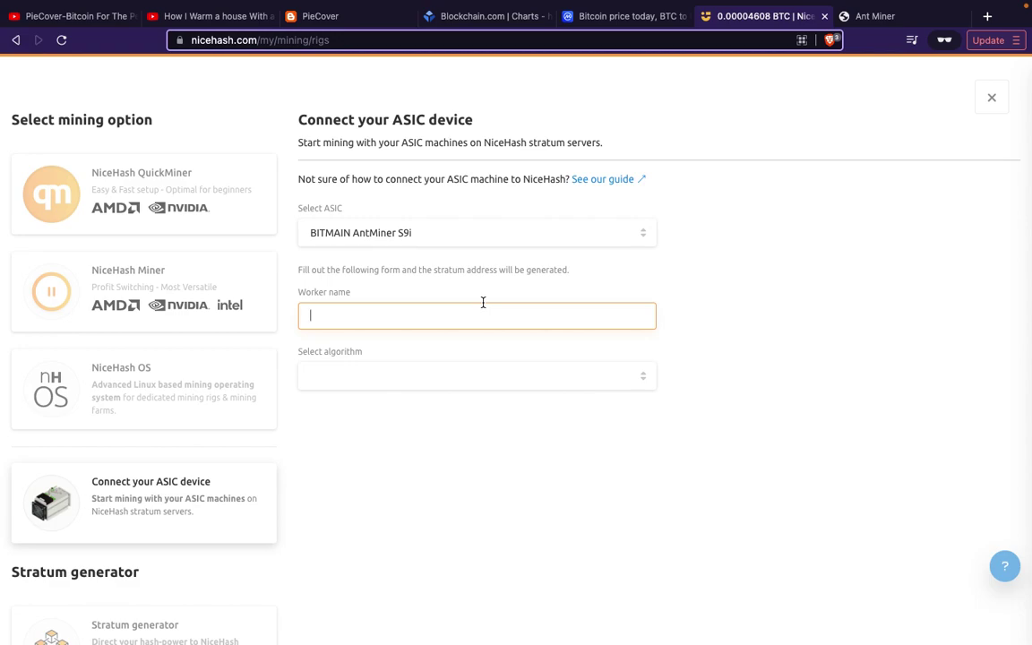
pyautogui.write('1')
pyautogui.click(456, 385)
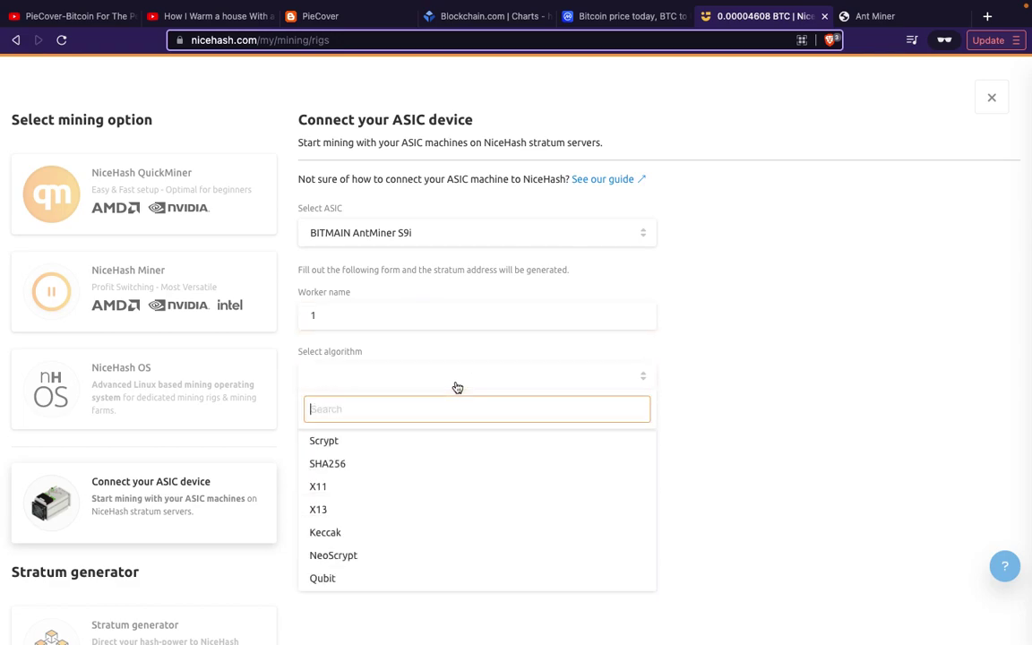
pyautogui.click(398, 463)
pyautogui.scroll(-2, 888, 356)
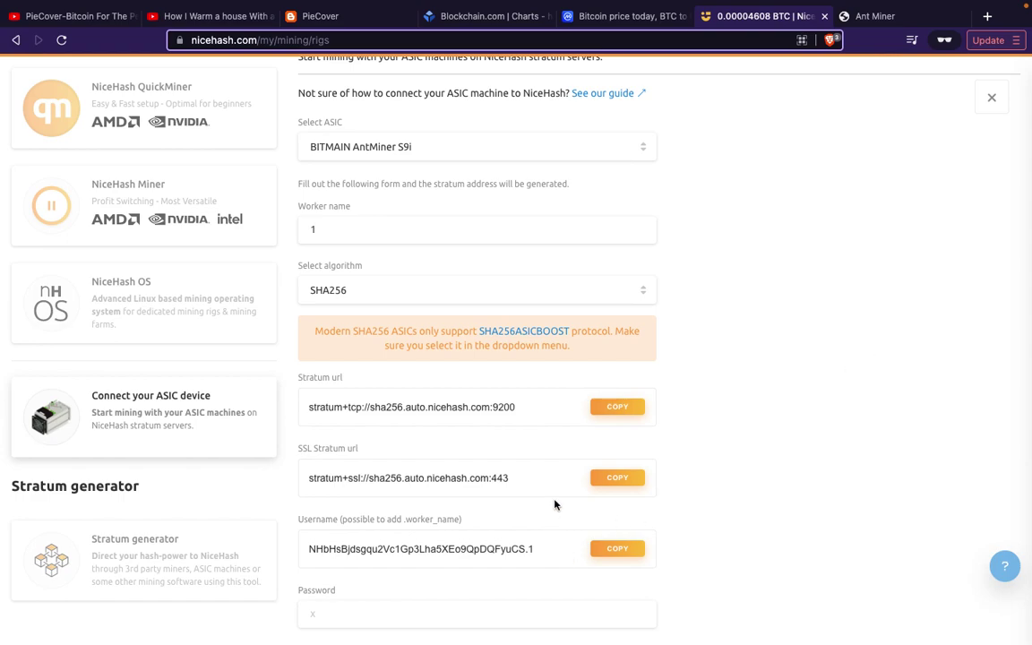
# Copy the NiceHash SHA256 stratum URL and switch to the Antminer tab.
pyautogui.scroll(2, 555, 505)
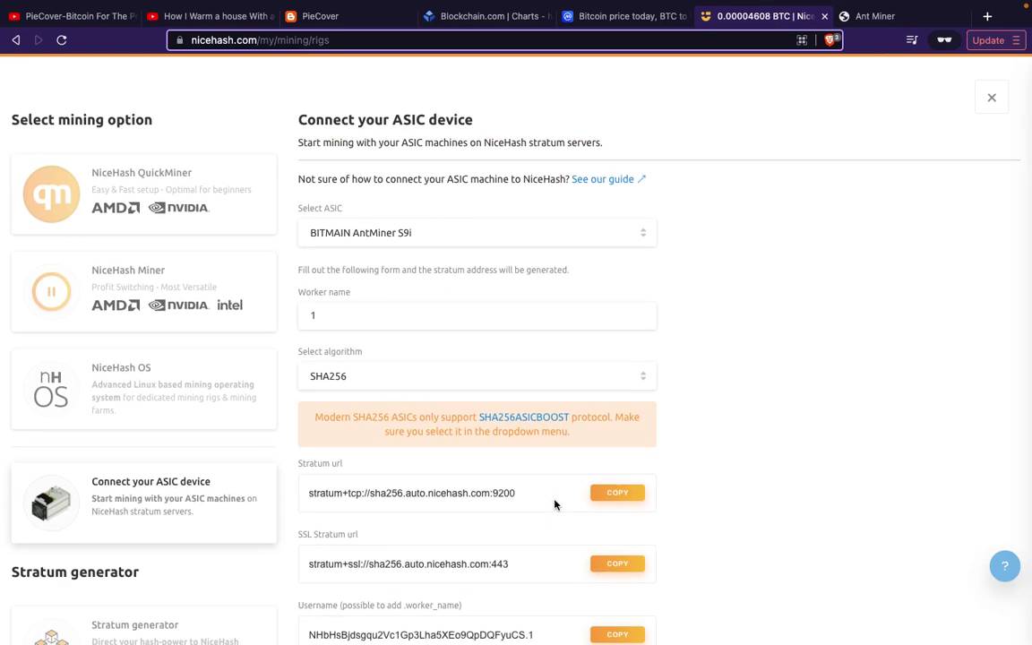
pyautogui.scroll(-1, 554, 506)
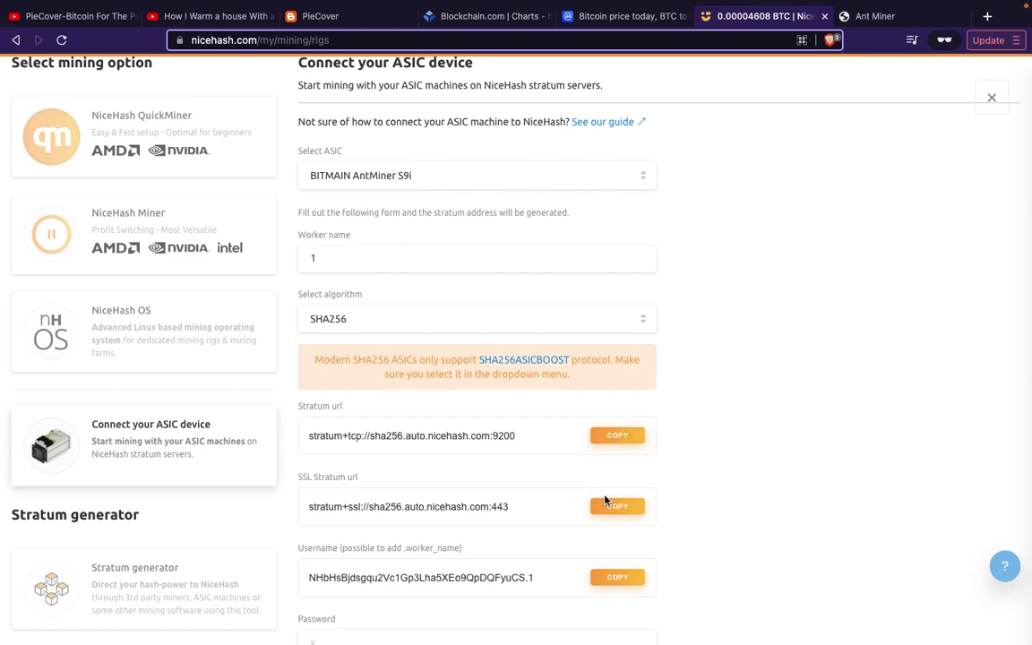
pyautogui.click(617, 439)
pyautogui.click(891, 24)
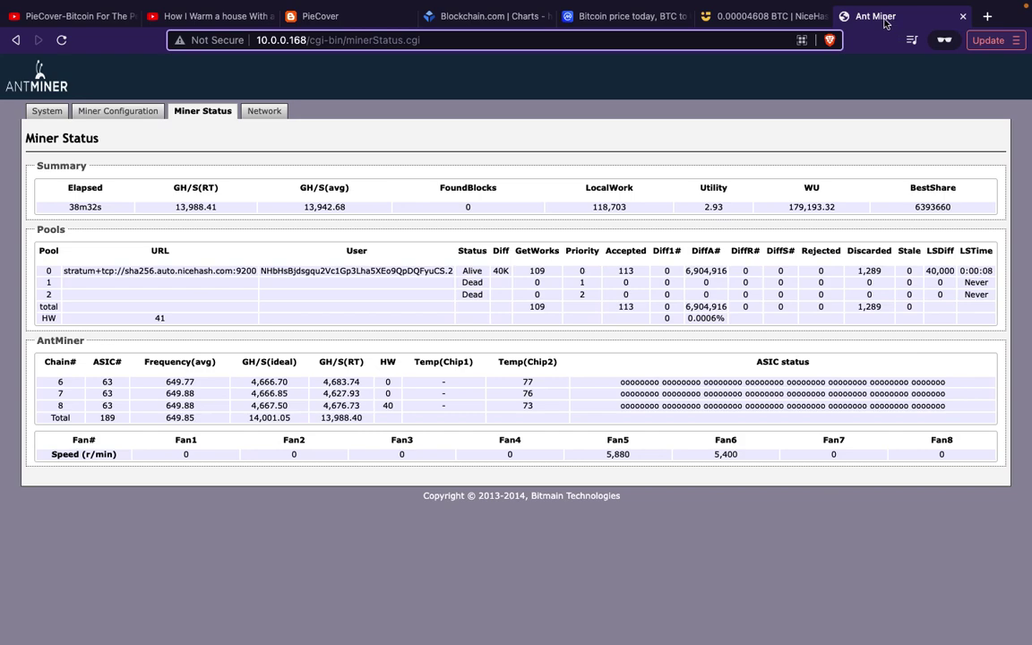
# Open Miner Configuration and select the Pool 1 URL and its sha256 part.
pyautogui.click(132, 117)
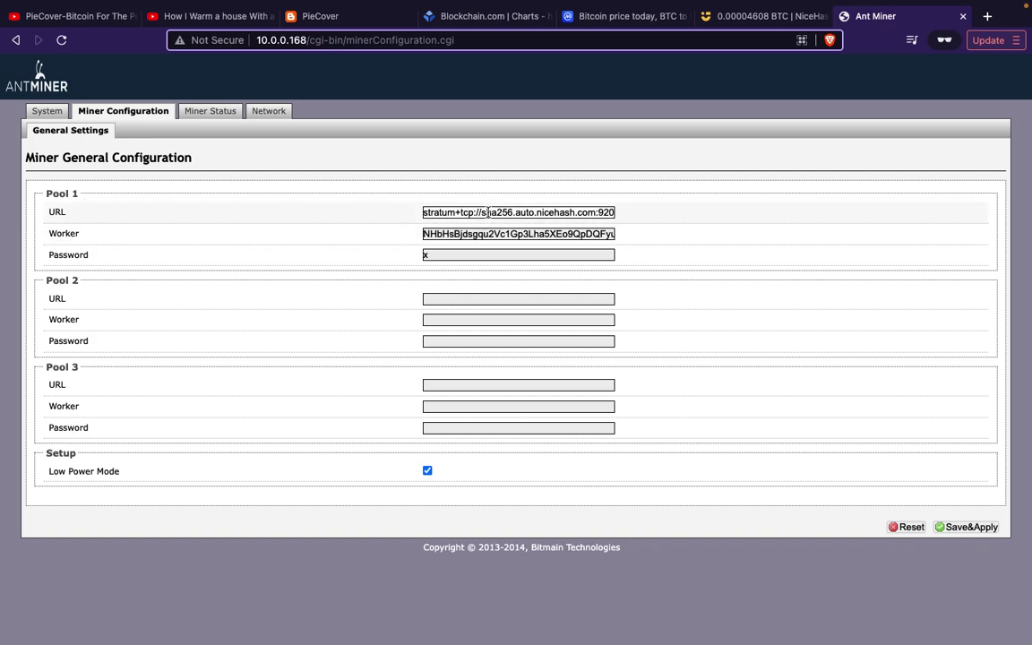
pyautogui.tripleClick(487, 213)
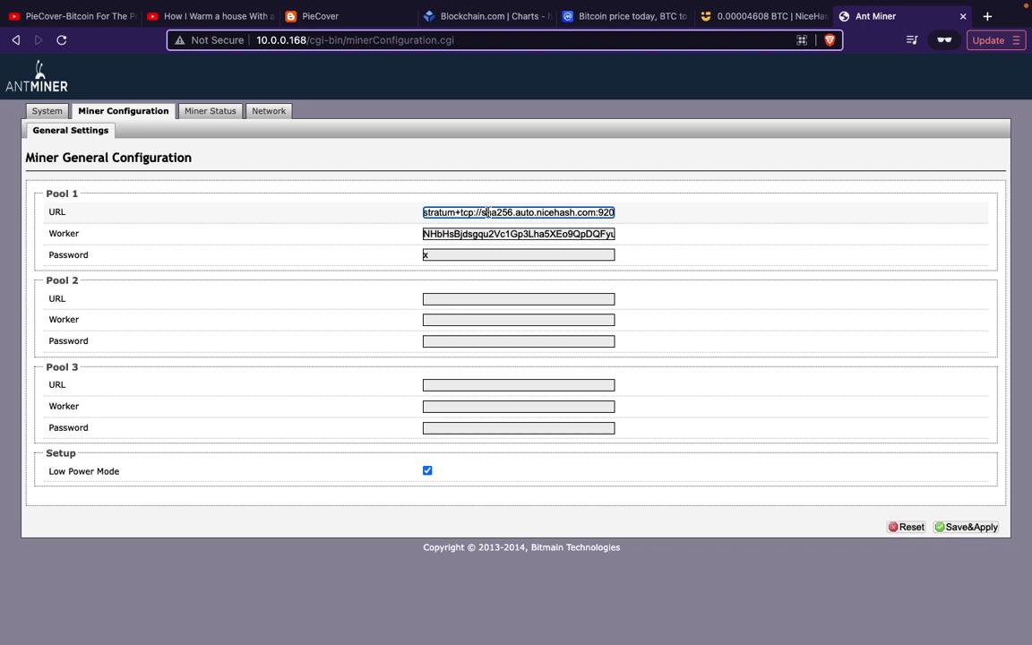
pyautogui.doubleClick(487, 213)
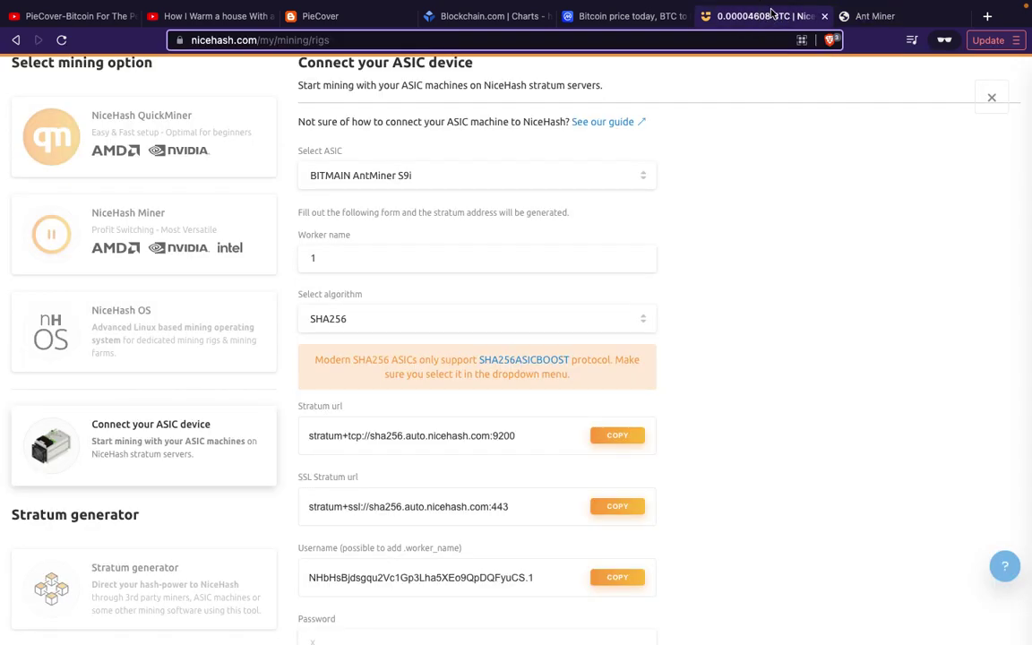
# Copy the NiceHash stratum URL again to compare it with Pool 1.
pyautogui.click(743, 15)
pyautogui.click(624, 436)
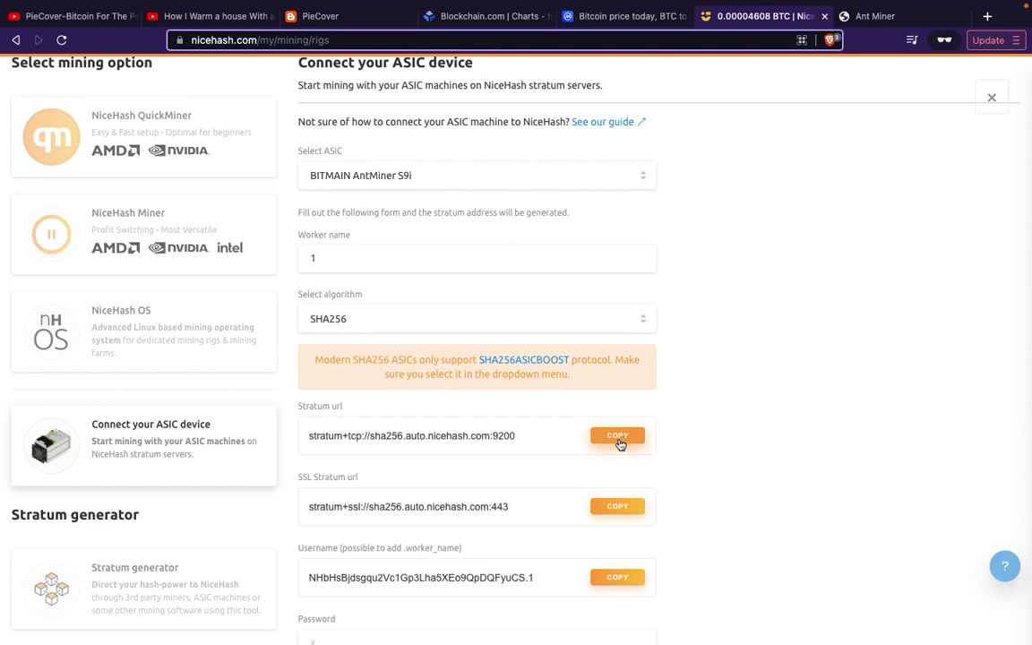
pyautogui.click(874, 54)
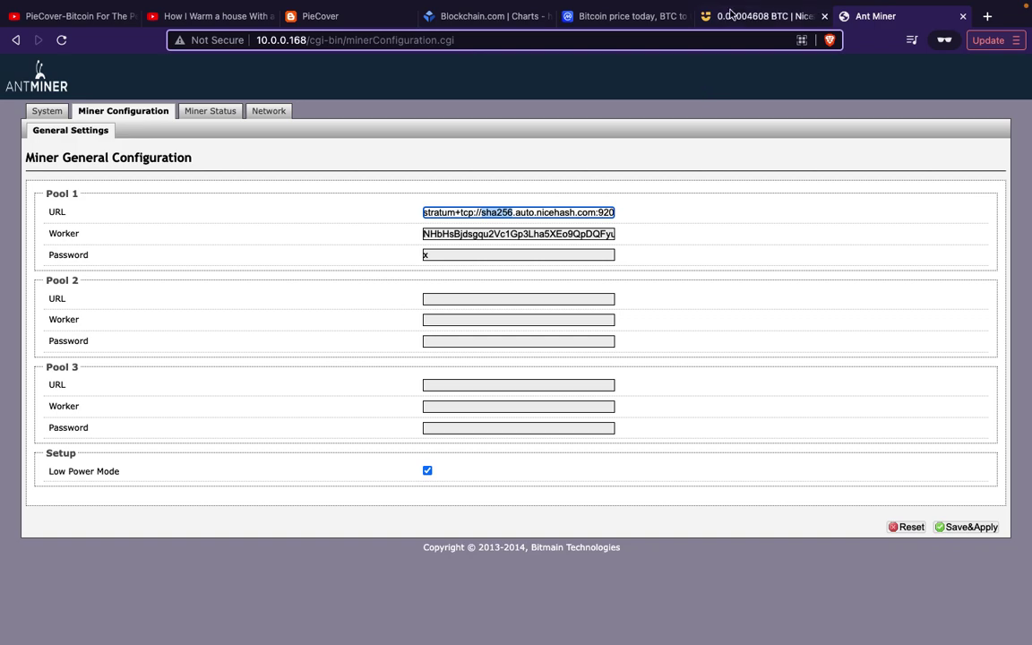
pyautogui.click(730, 15)
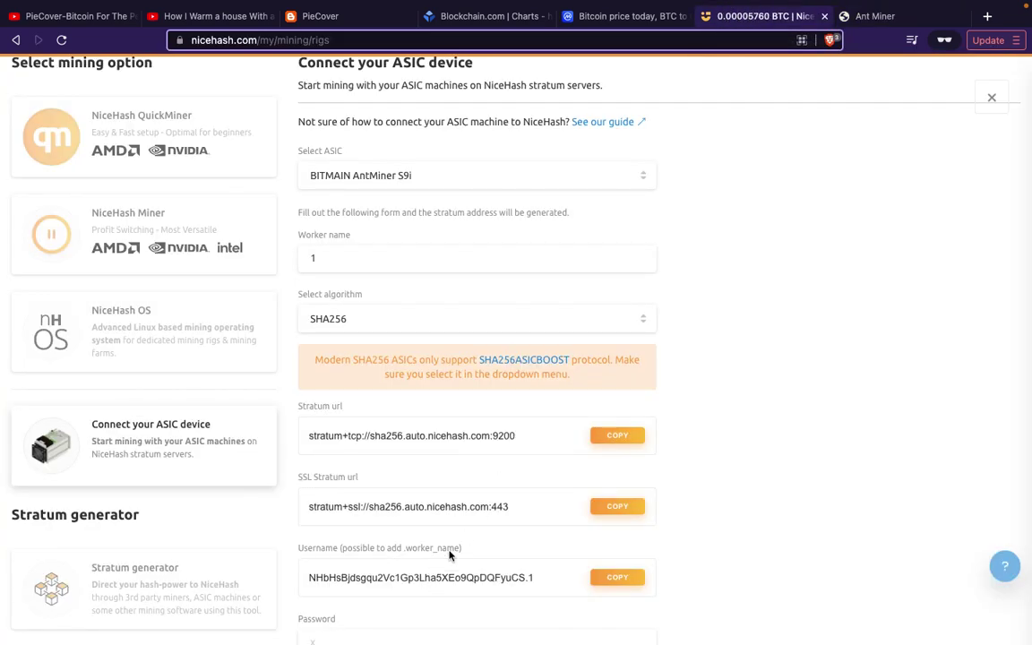
# Copy the generated NiceHash mining username ending with the .1 worker suffix.
pyautogui.click(618, 577)
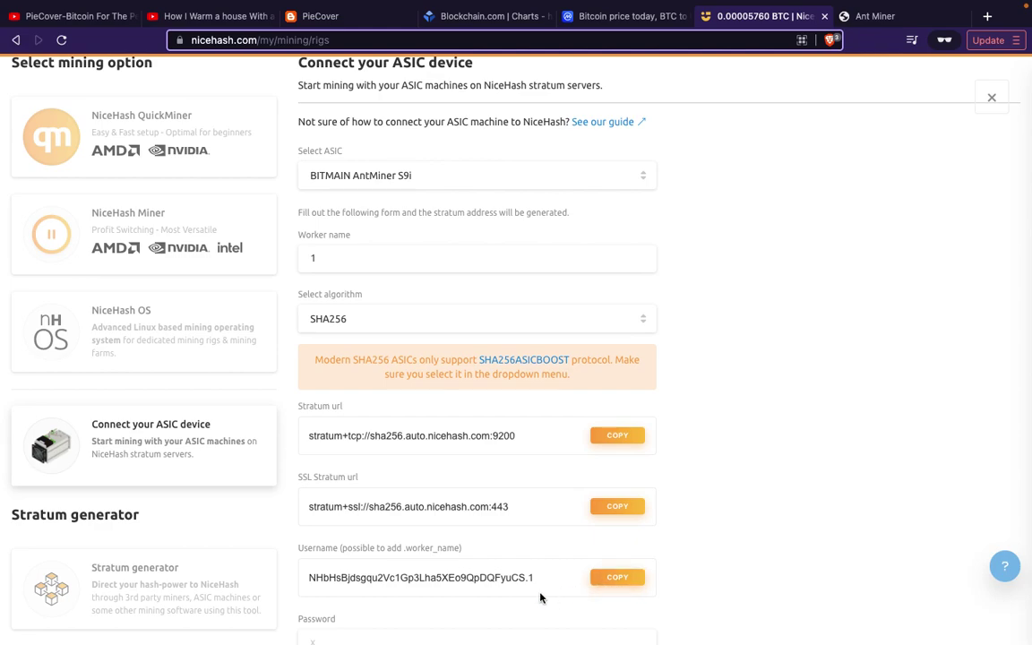
pyautogui.click(618, 580)
pyautogui.click(369, 258)
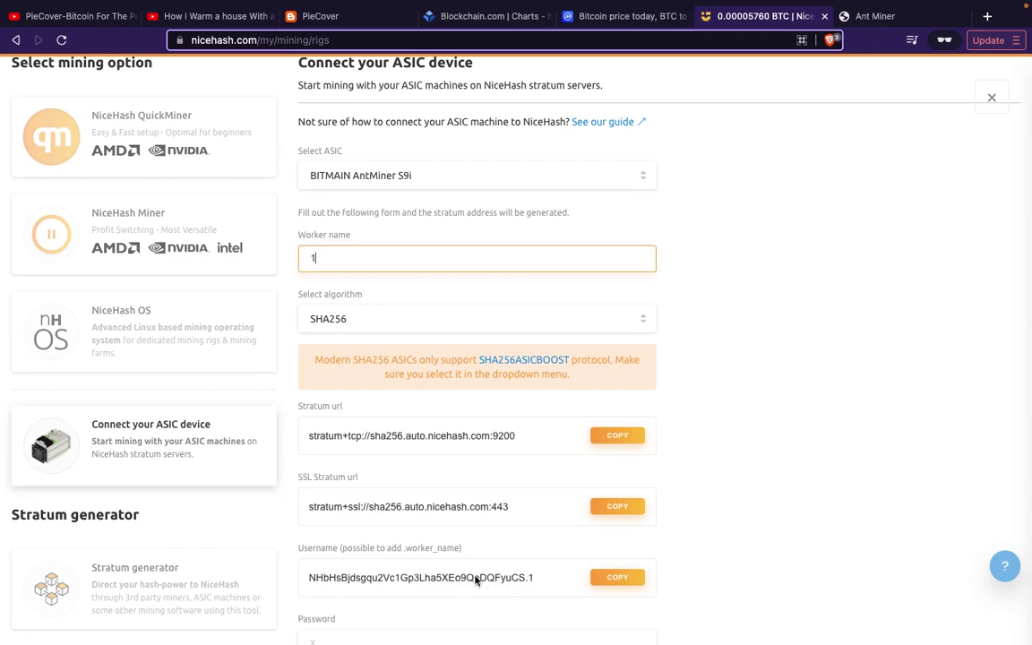
pyautogui.click(637, 584)
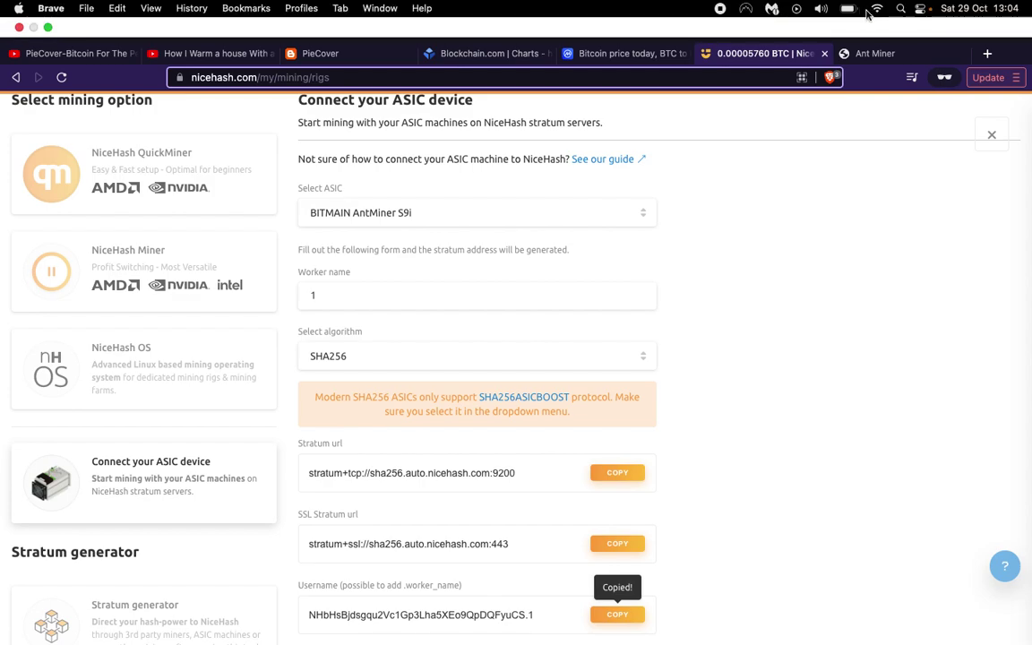
# Compare the Antminer Pool 1 worker with the NiceHash username on the ASIC setup form.
pyautogui.click(882, 54)
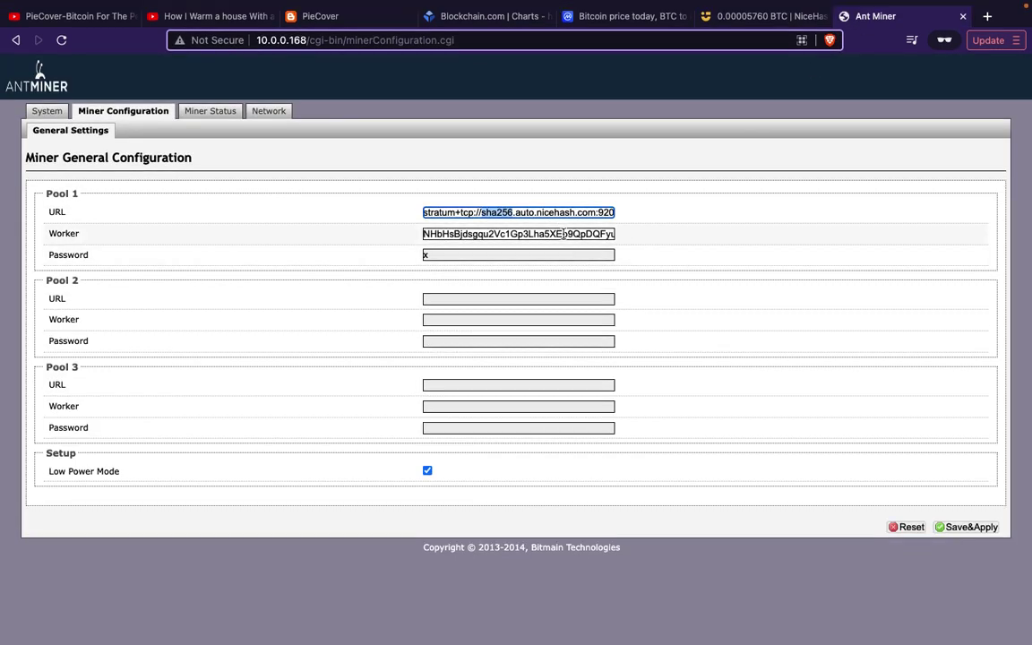
pyautogui.click(560, 234)
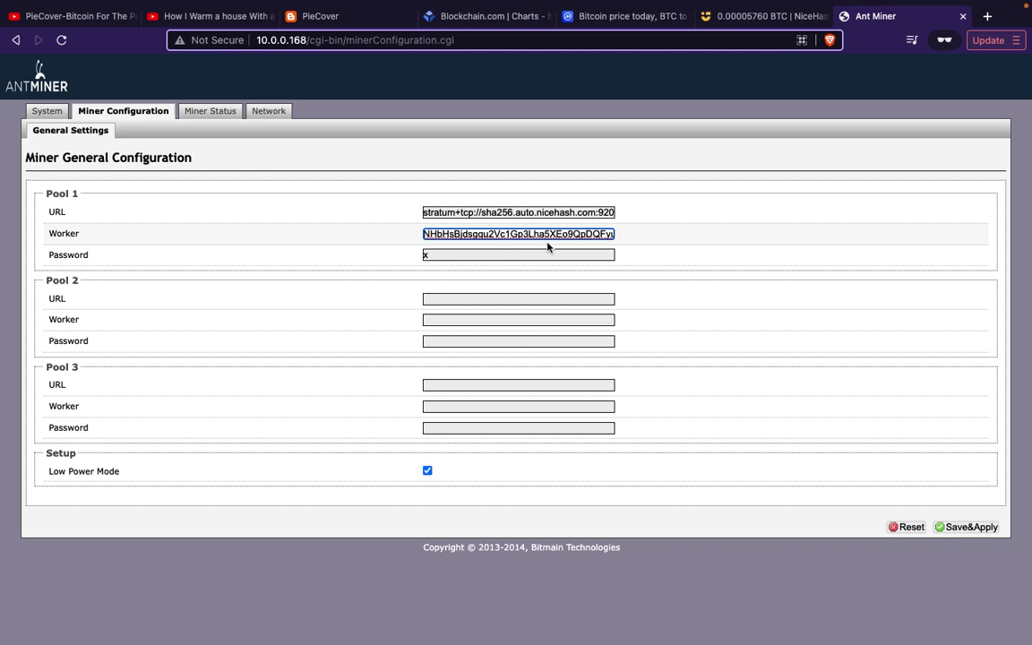
pyautogui.moveTo(740, 6)
pyautogui.click(765, 53)
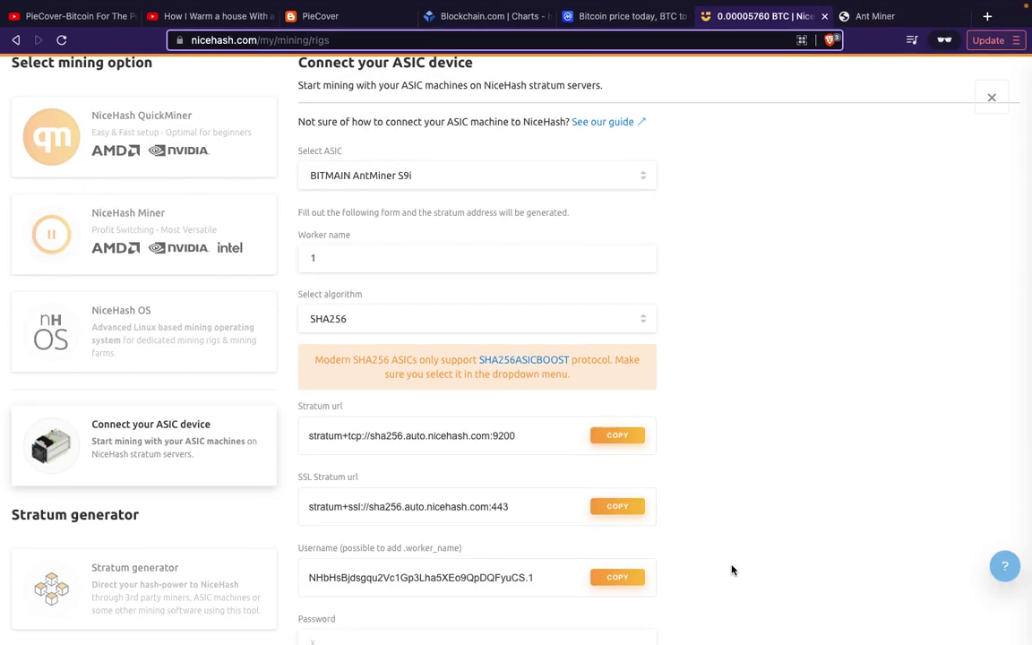
pyautogui.scroll(-1, 732, 570)
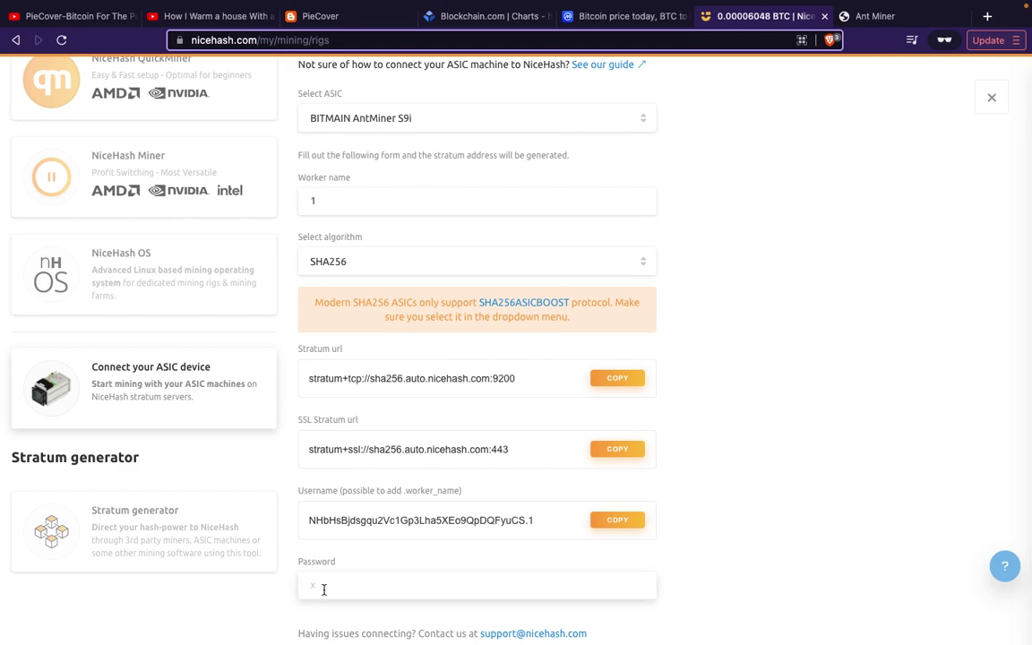
# Confirm the Antminer Pool 1 password is x, matching NiceHash's password placeholder.
pyautogui.click(911, 24)
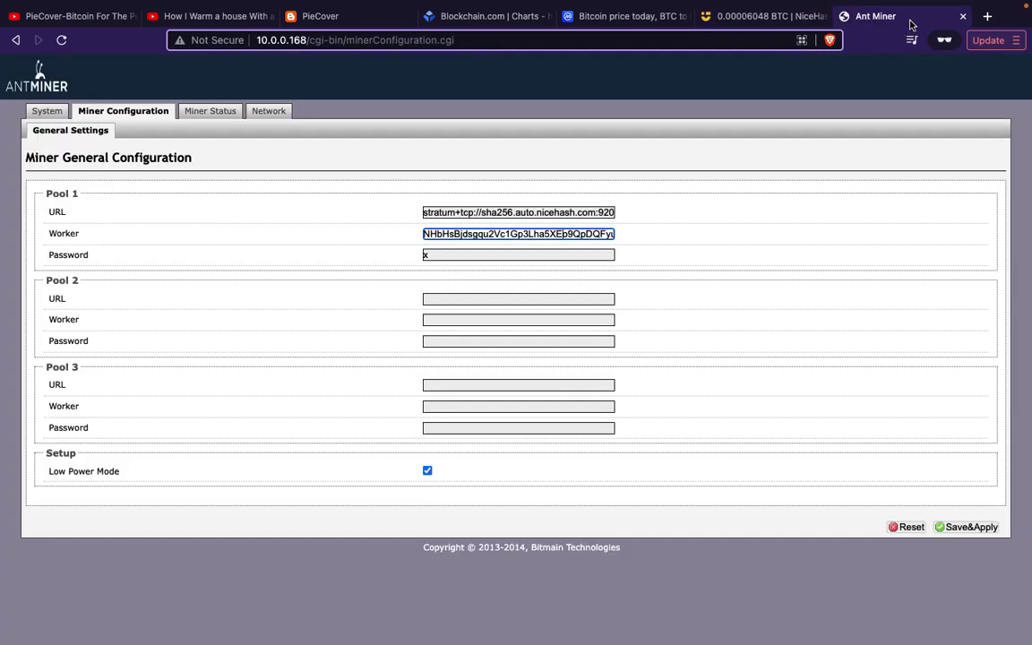
pyautogui.click(527, 253)
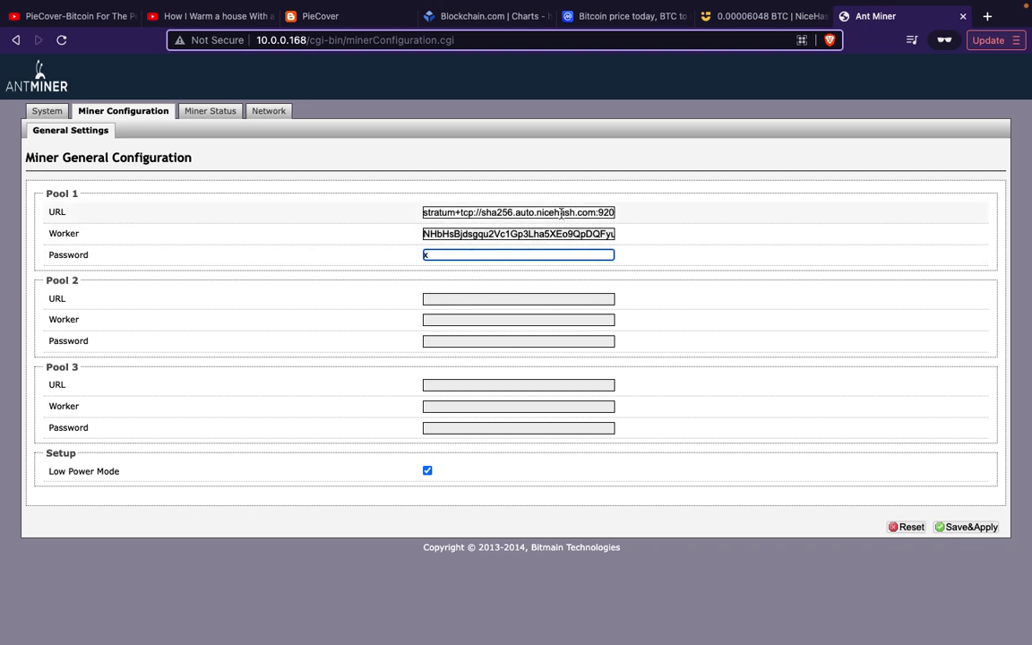
pyautogui.click(665, 82)
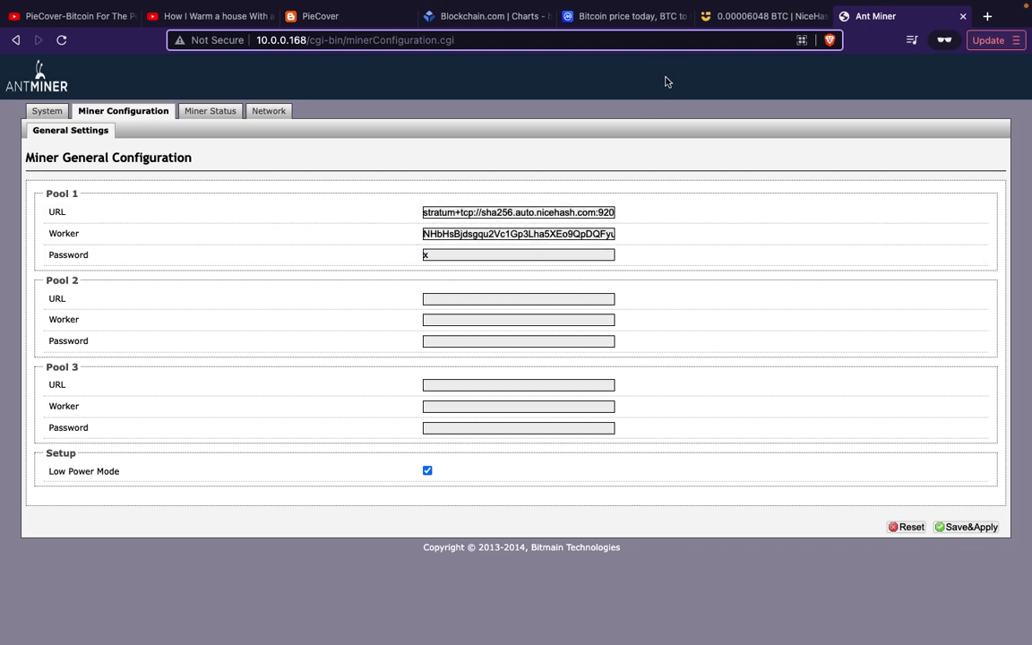
pyautogui.click(750, 20)
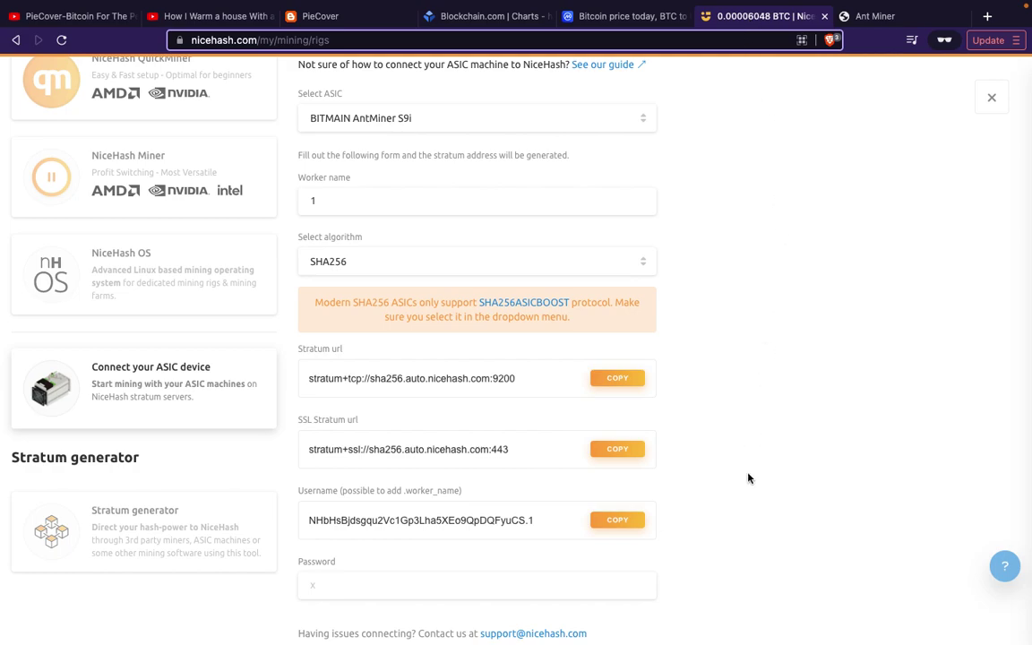
# Check Antminer Miner Status shows pool 0 alive on the NiceHash stratum, then return to NiceHash.
pyautogui.click(895, 20)
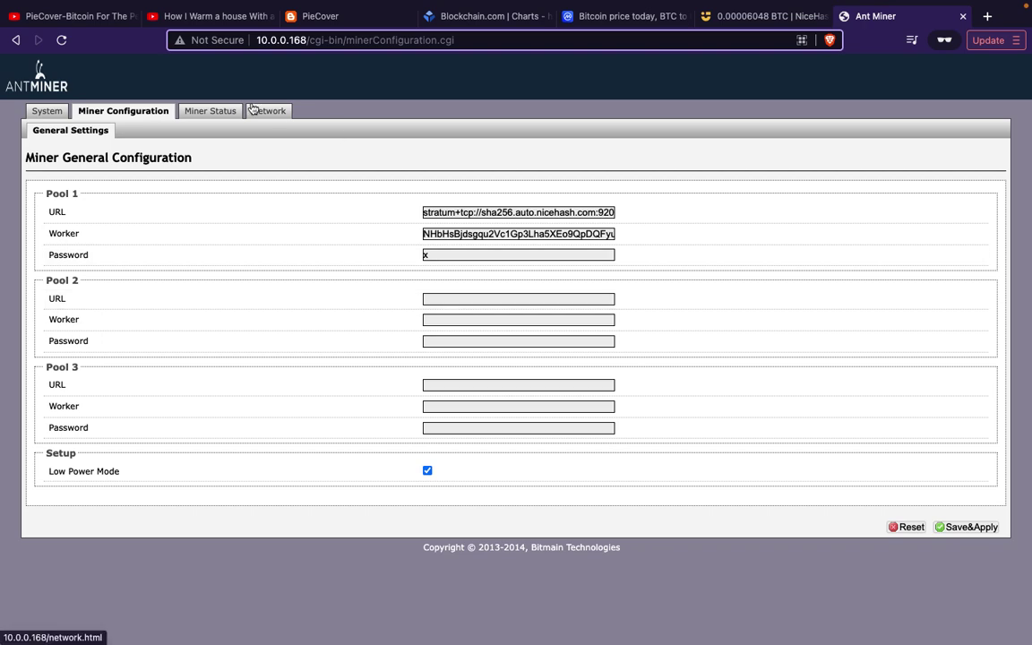
pyautogui.click(210, 111)
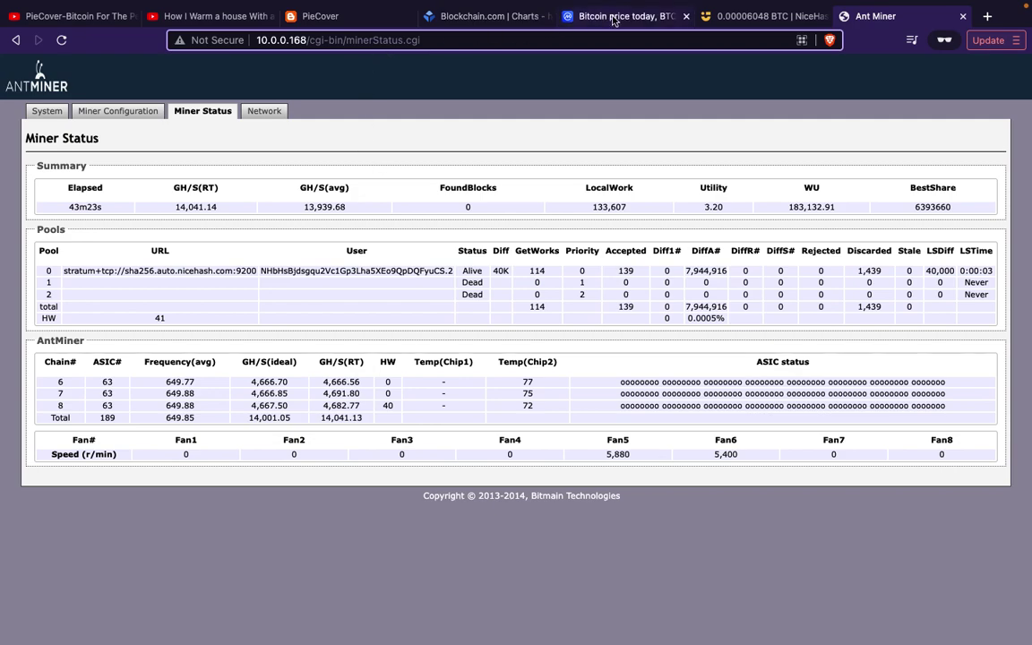
pyautogui.click(760, 20)
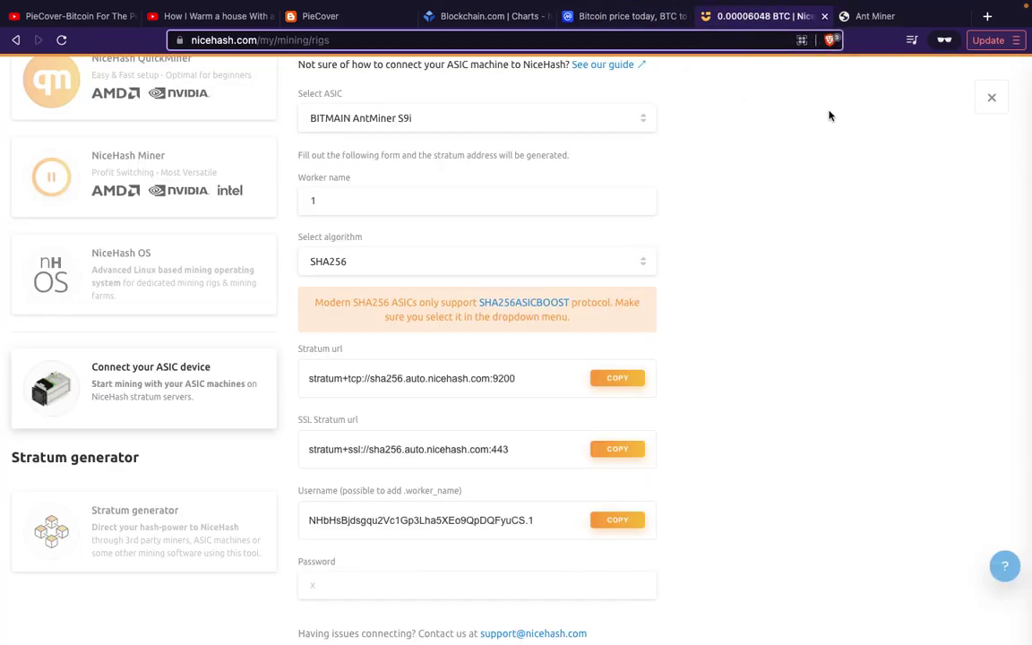
# Close the Connect your ASIC device panel to see 1/1 rigs mining, then view the house-warming video.
pyautogui.click(991, 98)
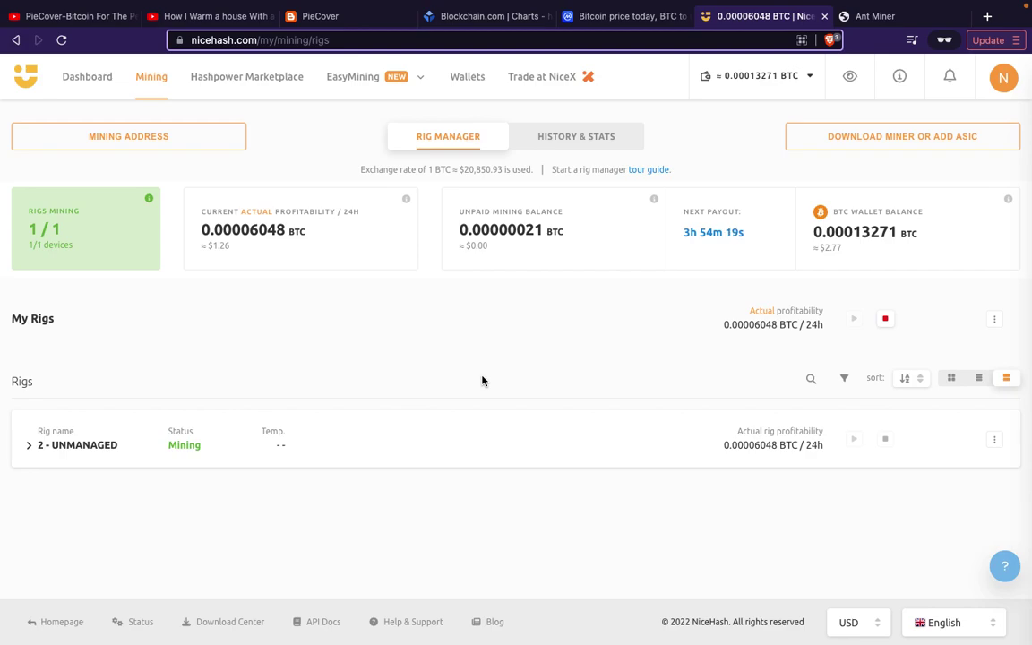
pyautogui.click(209, 21)
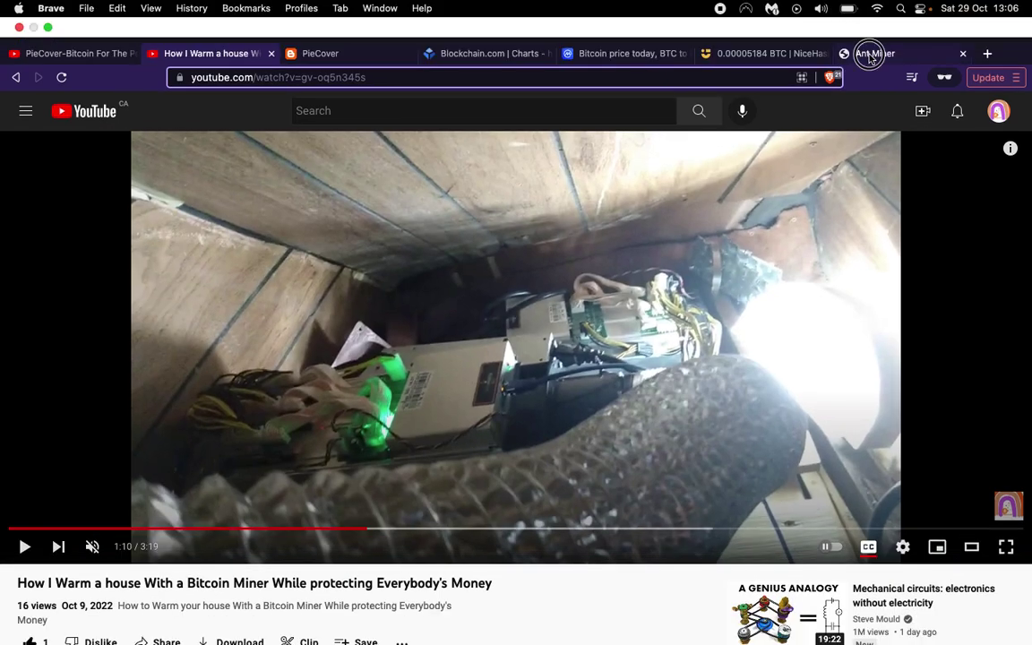
# Return to the Antminer Miner Status page showing about 14,041 GH/s with the NiceHash pool alive.
pyautogui.click(849, 57)
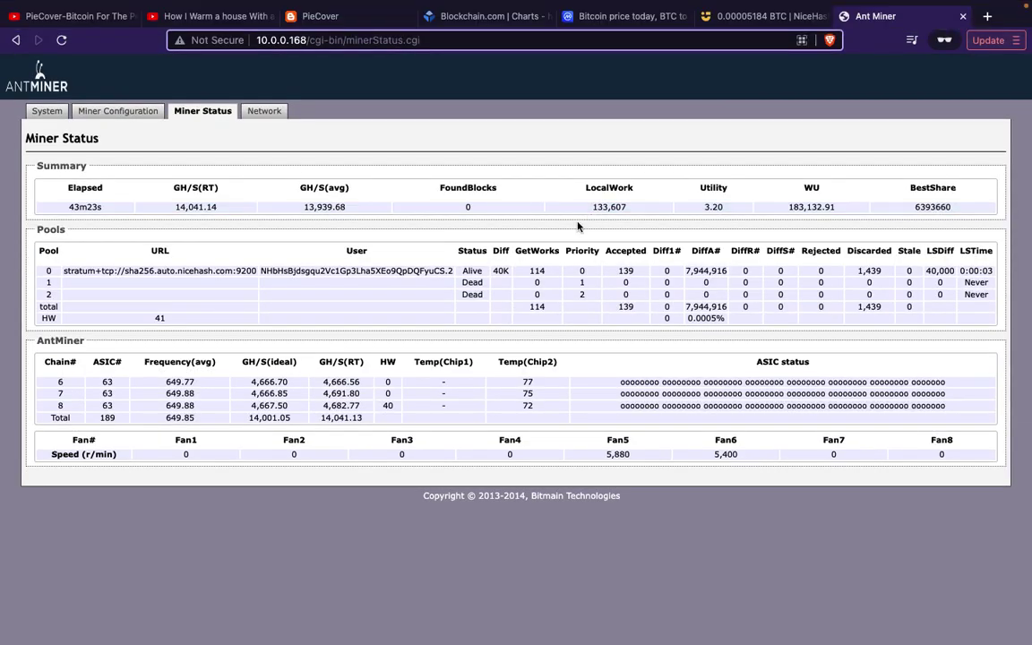